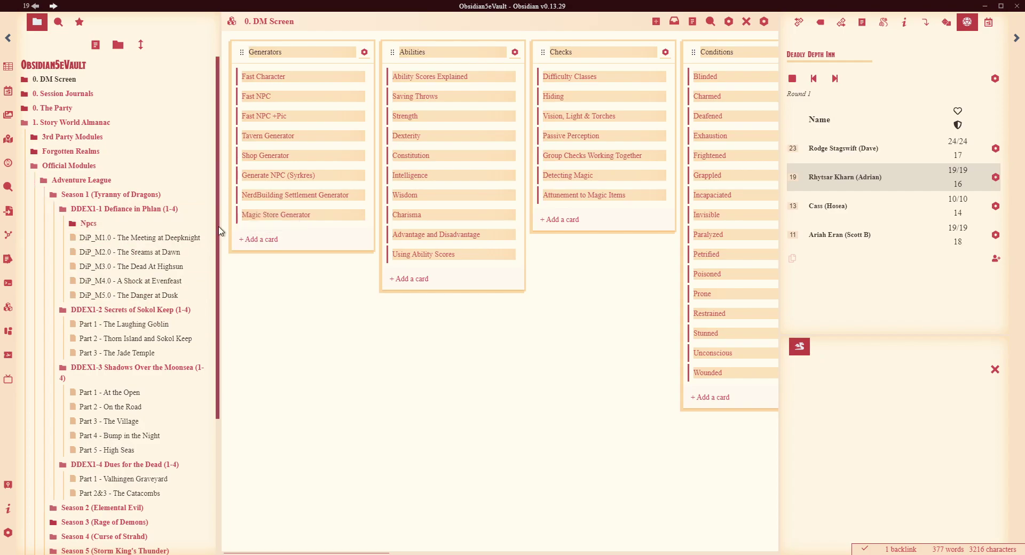
Step: Open the note DiP_M2.0 - The Sreams at Dawn and find its Deadly Depth Inn encounter block
scroll(219, 231, "down", 5)
scroll(48, 194, "up", 5)
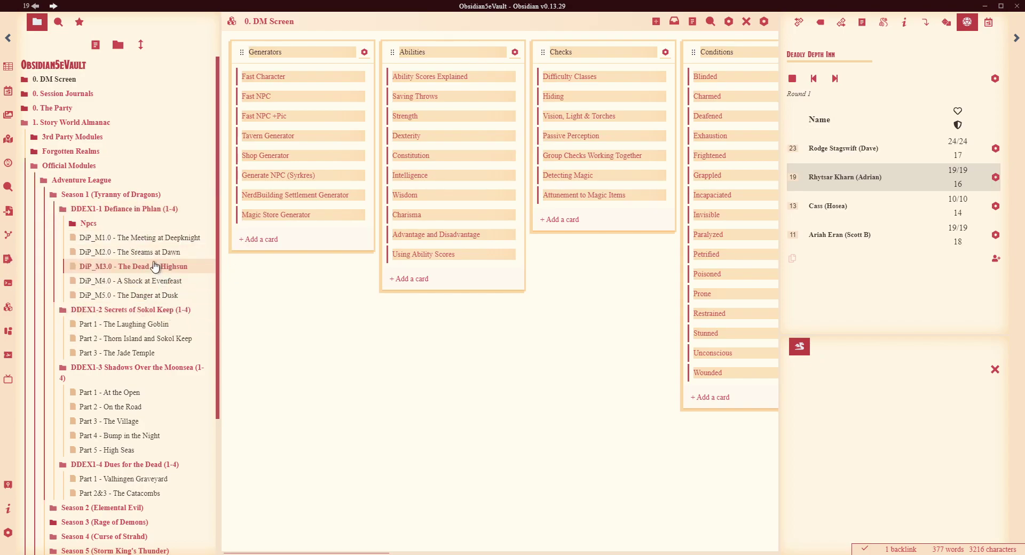
left_click(109, 254)
scroll(485, 260, "down", 10)
scroll(485, 261, "down", 15)
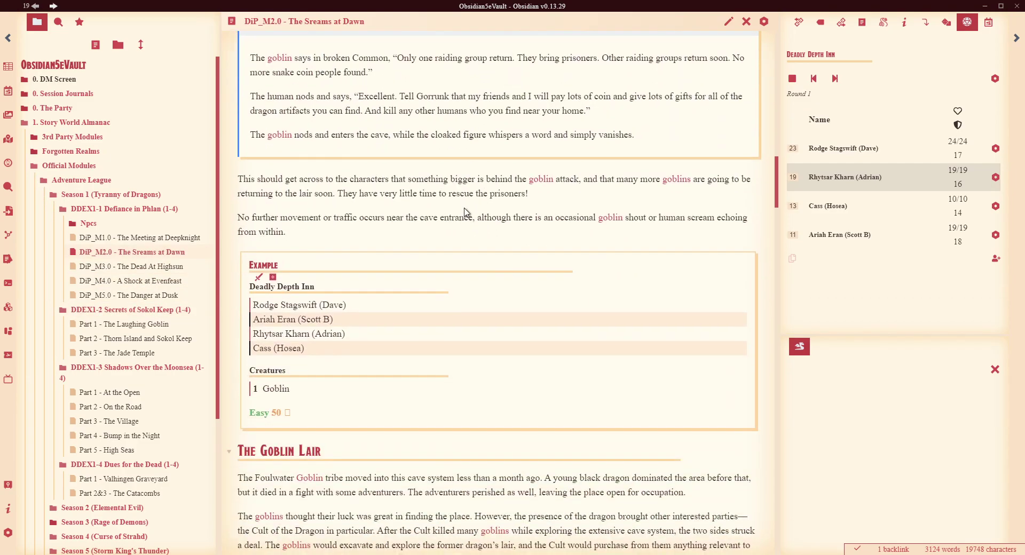
scroll(456, 203, "up", 3)
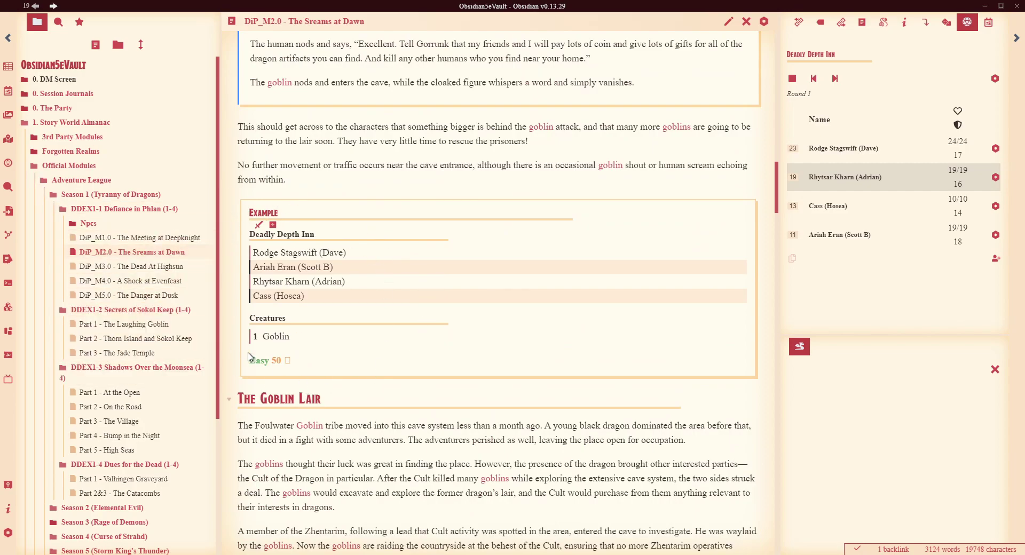
Step: Open DiP_M2.0 in a second pane, show the left copy in source mode, and select the encounter code block
left_click(140, 252, "ctrl")
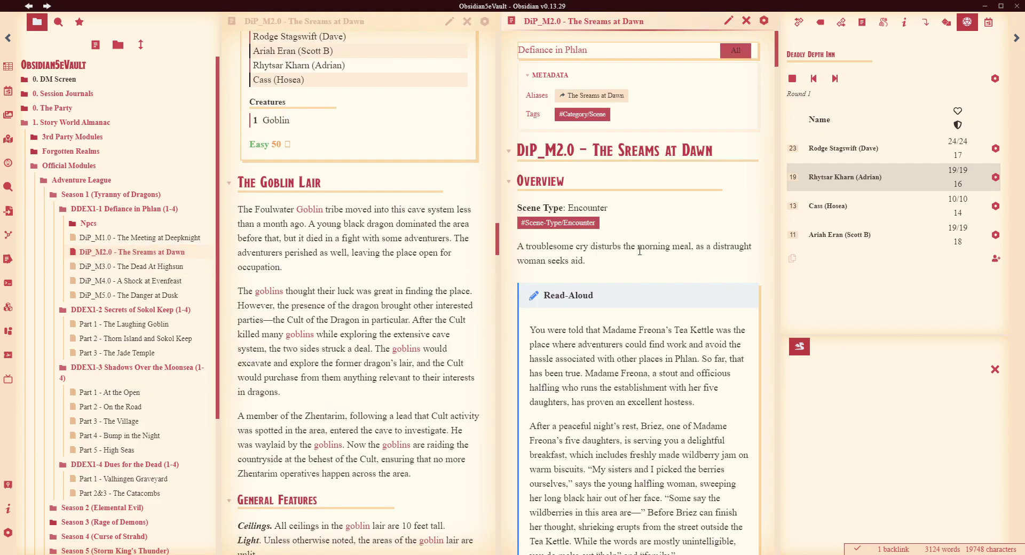
scroll(439, 285, "up", 4)
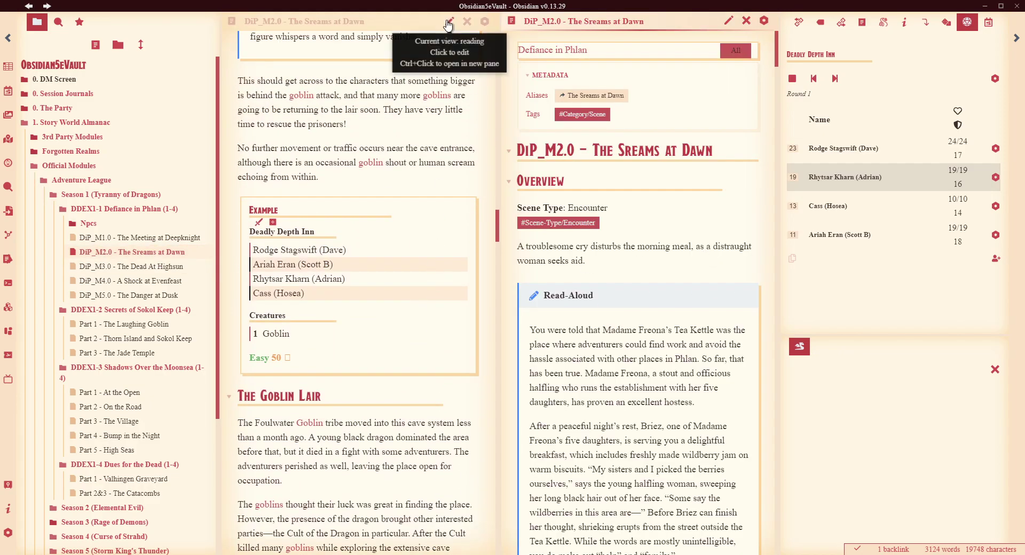
key("ctrl+e")
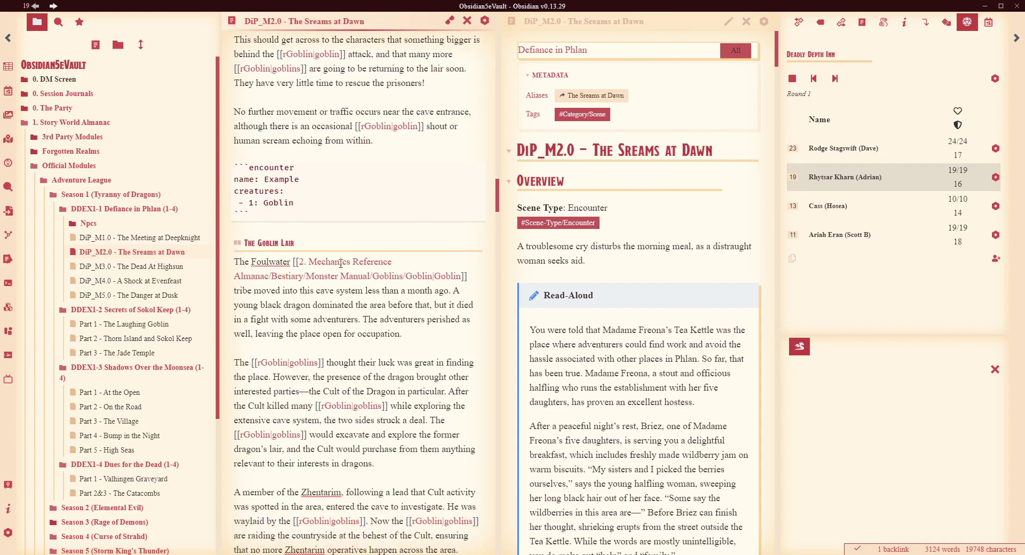
scroll(346, 255, "down", 1)
scroll(346, 255, "up", 2)
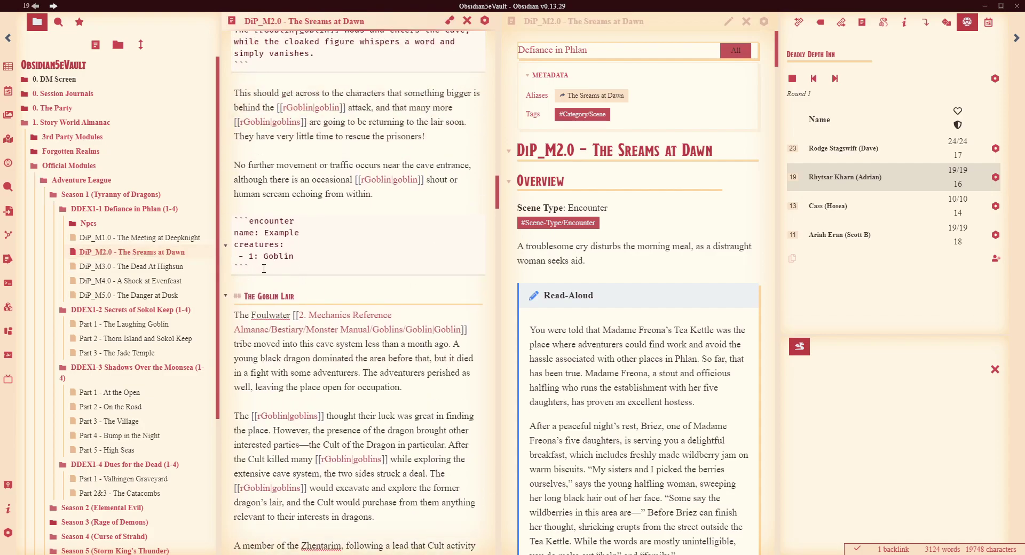
left_click_drag(266, 267, 234, 219)
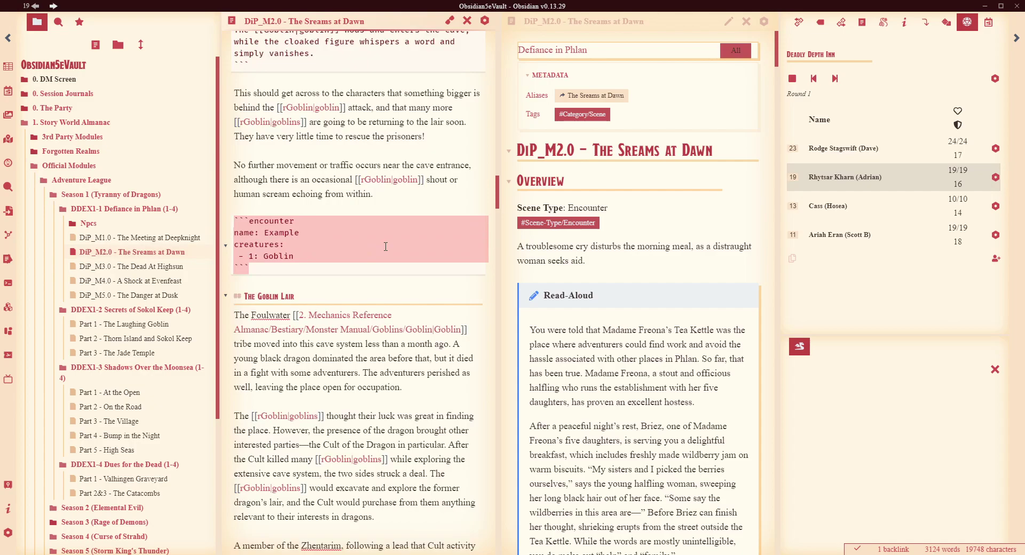
scroll(648, 249, "down", 15)
scroll(648, 250, "up", 12)
scroll(650, 243, "down", 2)
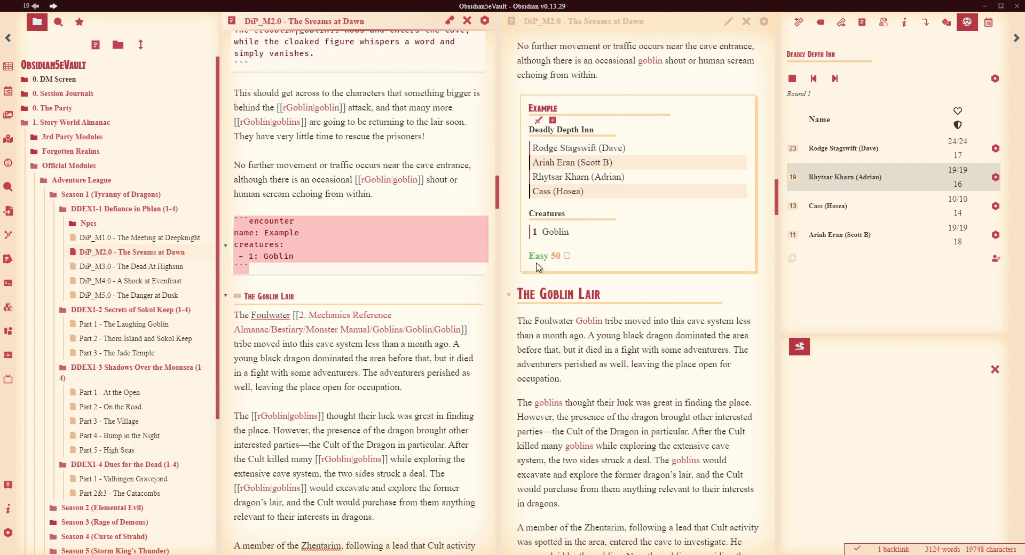
Step: Send the rendered Example encounter (1 Goblin, Easy 50) to the Initiative Tracker
left_click(539, 121)
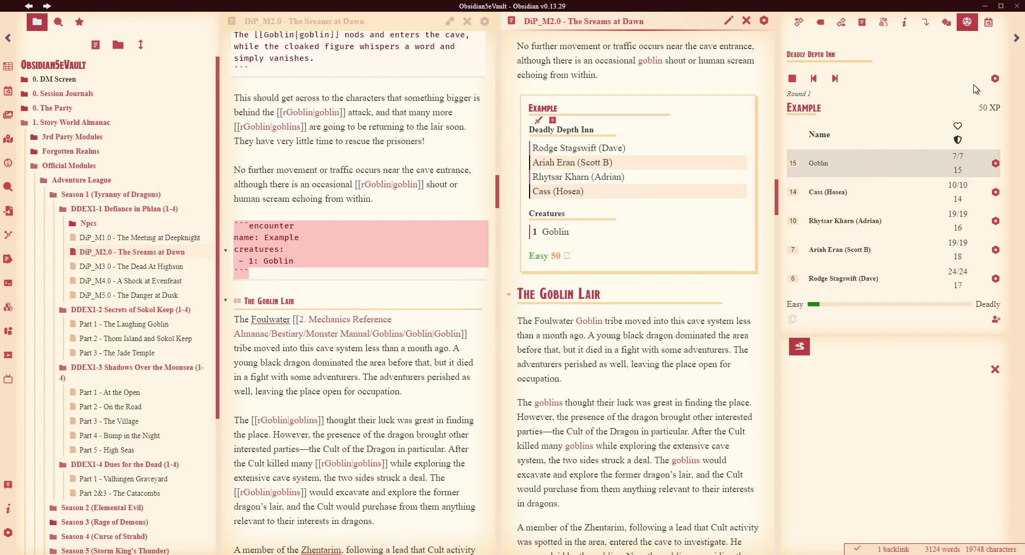
Step: Switch the tracker's party to The Kids
left_click(995, 79)
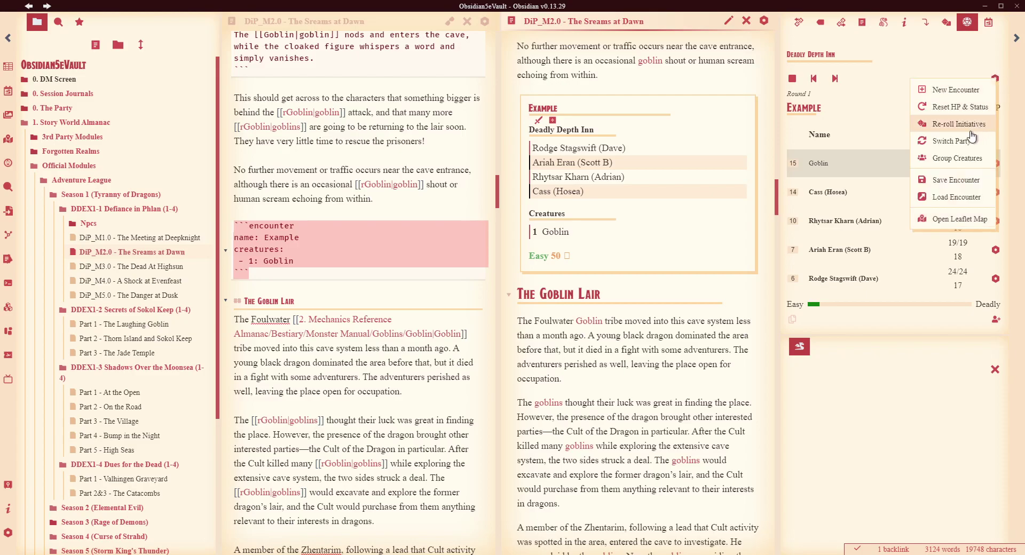
left_click(951, 142)
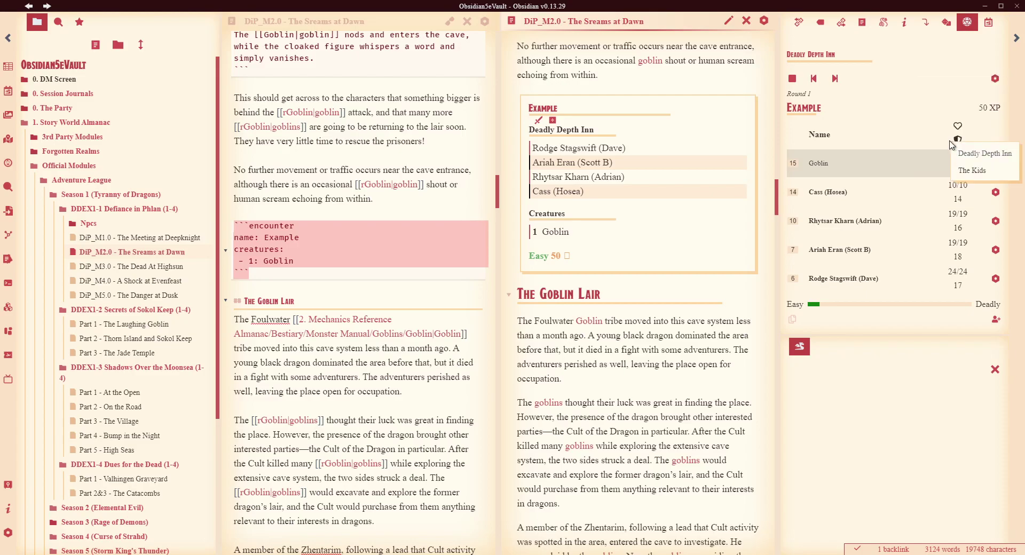
left_click(985, 171)
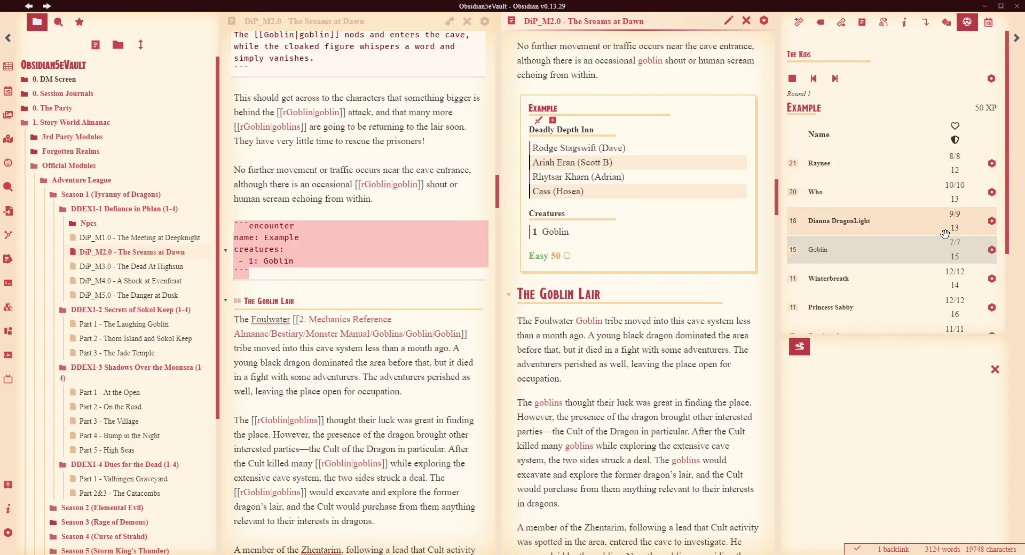
scroll(904, 150, "down", 2)
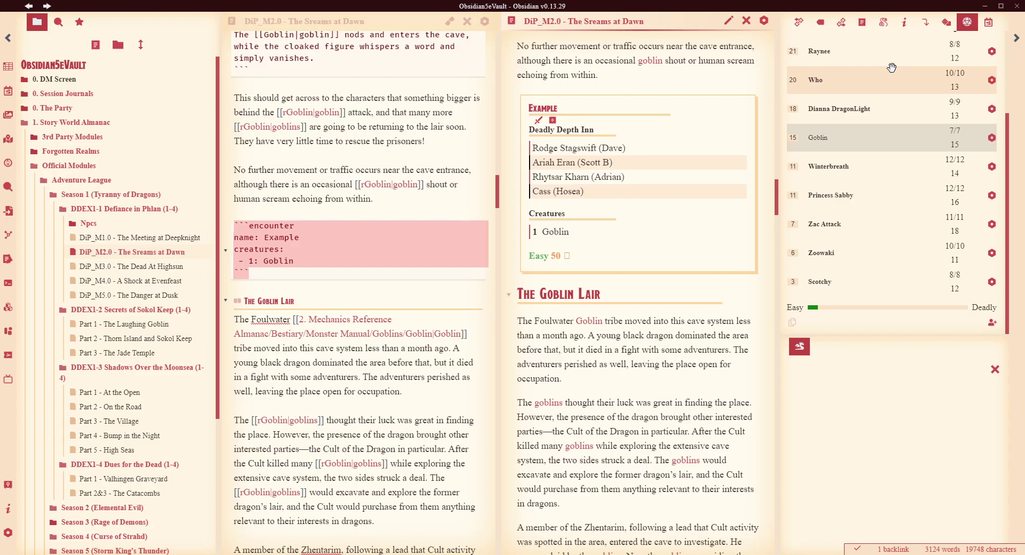
scroll(892, 67, "up", 3)
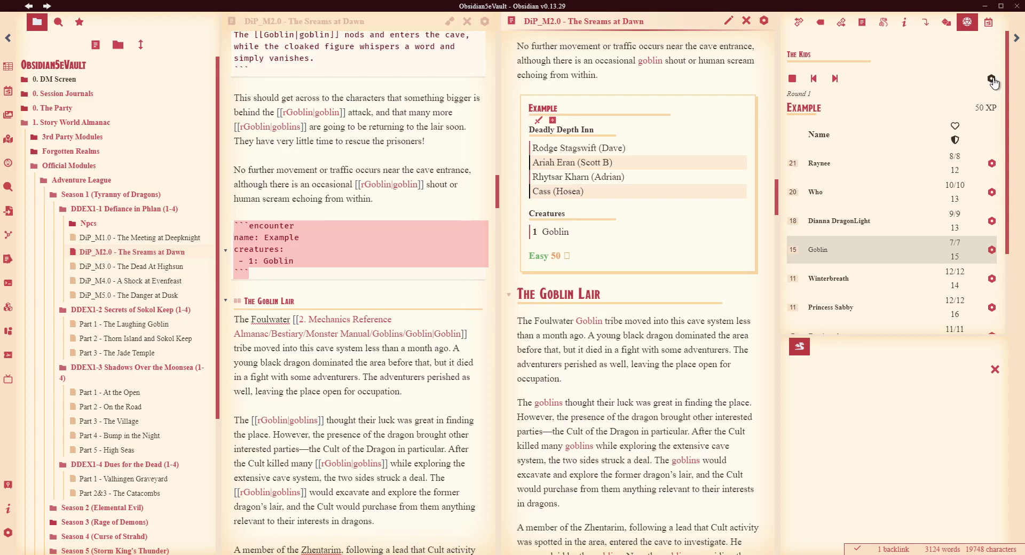
Step: Switch the tracker's party back to Deadly Depth Inn
left_click(992, 79)
left_click(919, 142)
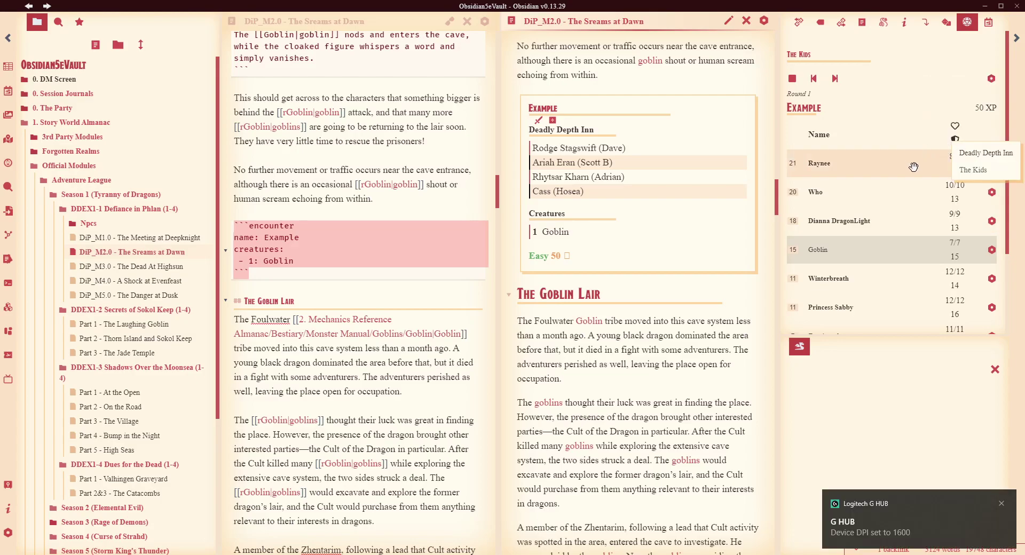
left_click(986, 153)
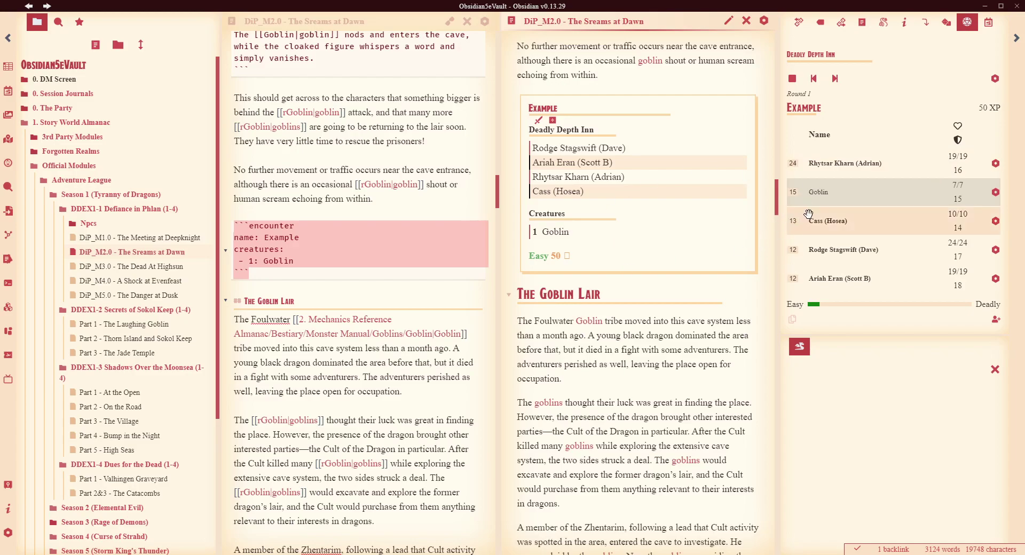
Step: In Initiative Tracker settings, review the players, the parties and the Default Party choices, leaving Deadly Depth Inn
left_click(8, 533)
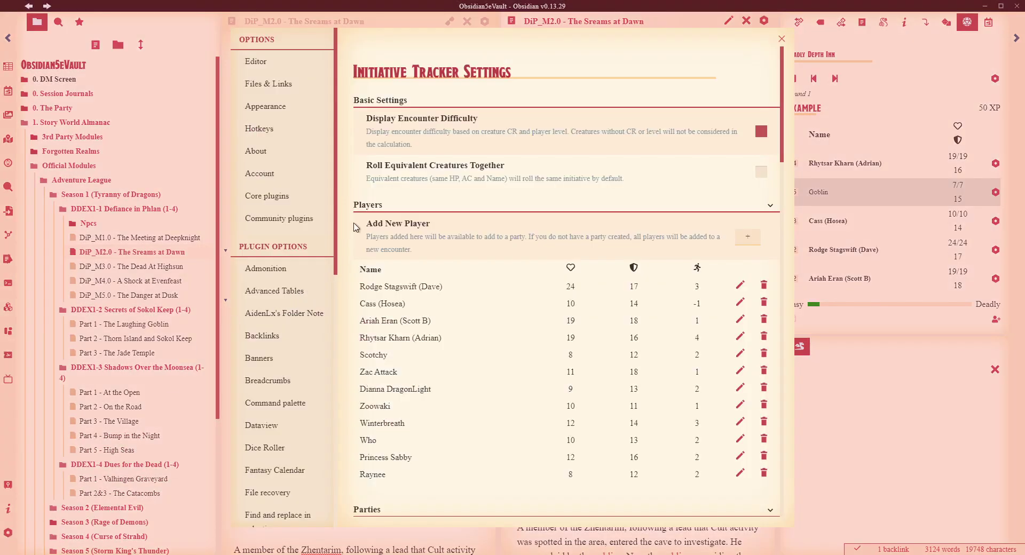
scroll(292, 301, "down", 1)
scroll(292, 301, "down", 6)
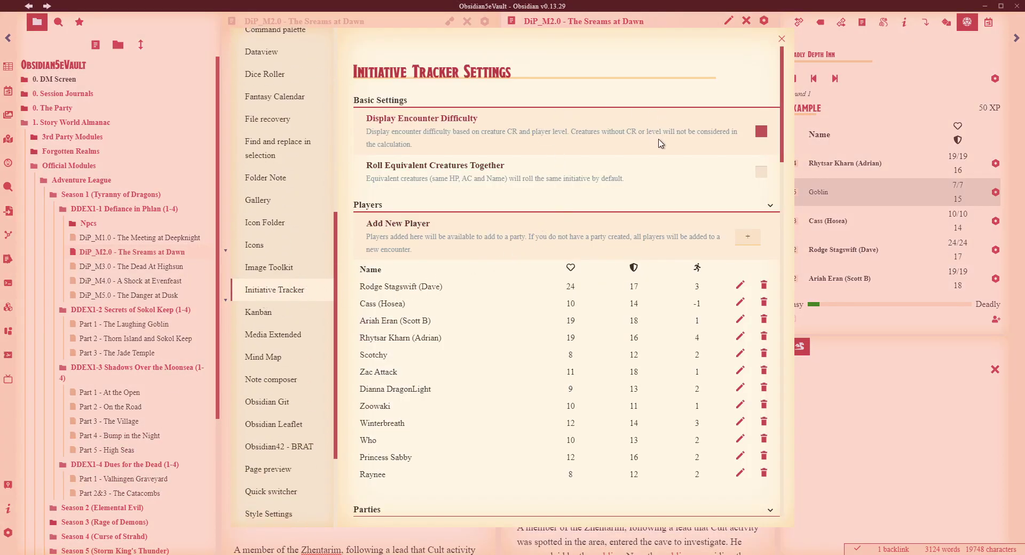
scroll(560, 196, "down", 1)
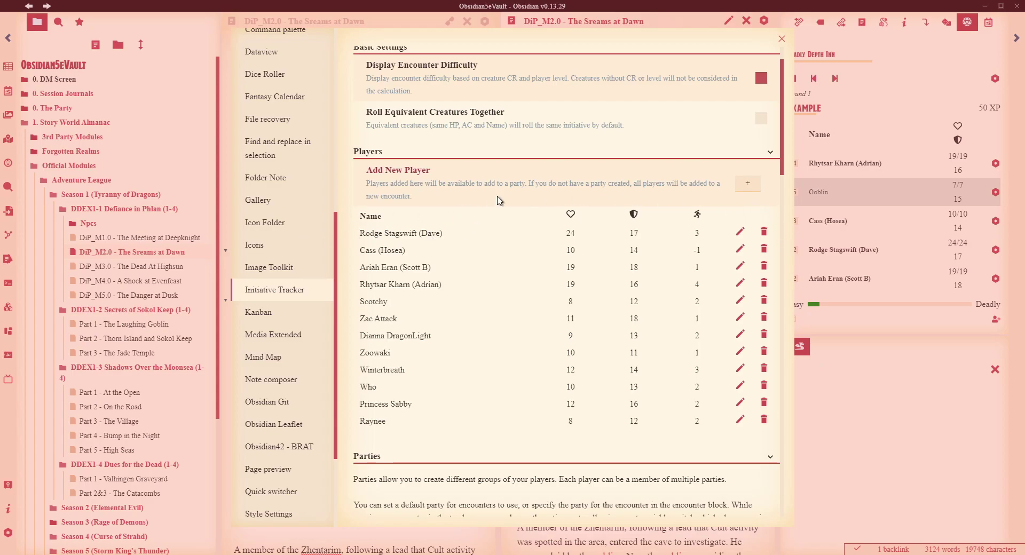
scroll(498, 176, "down", 2)
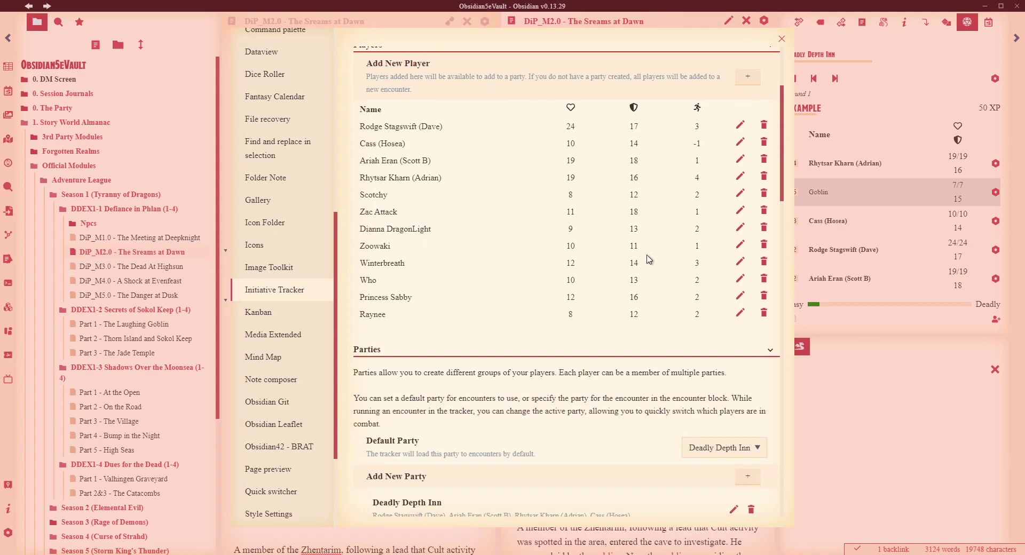
scroll(630, 225, "down", 1)
scroll(565, 188, "down", 3)
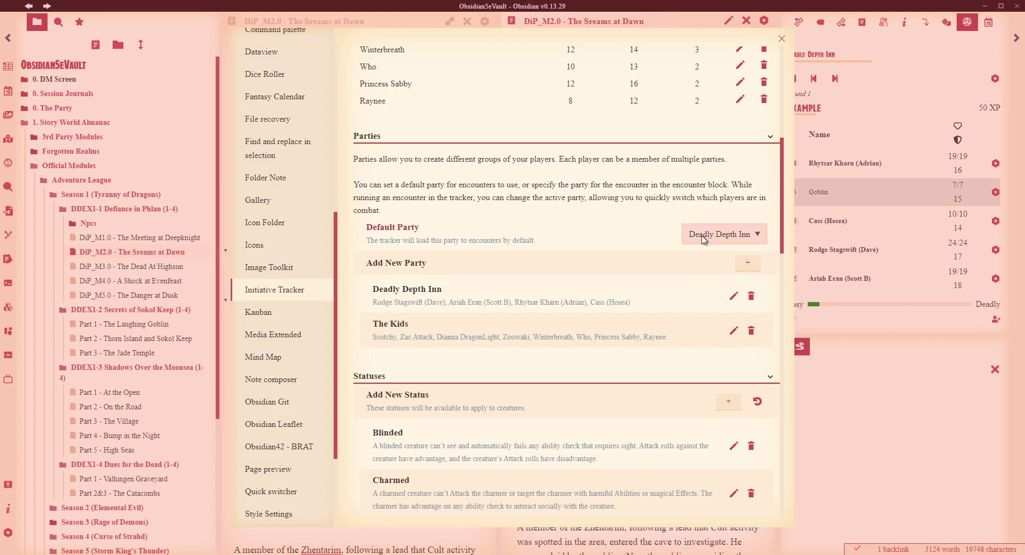
left_click(749, 241)
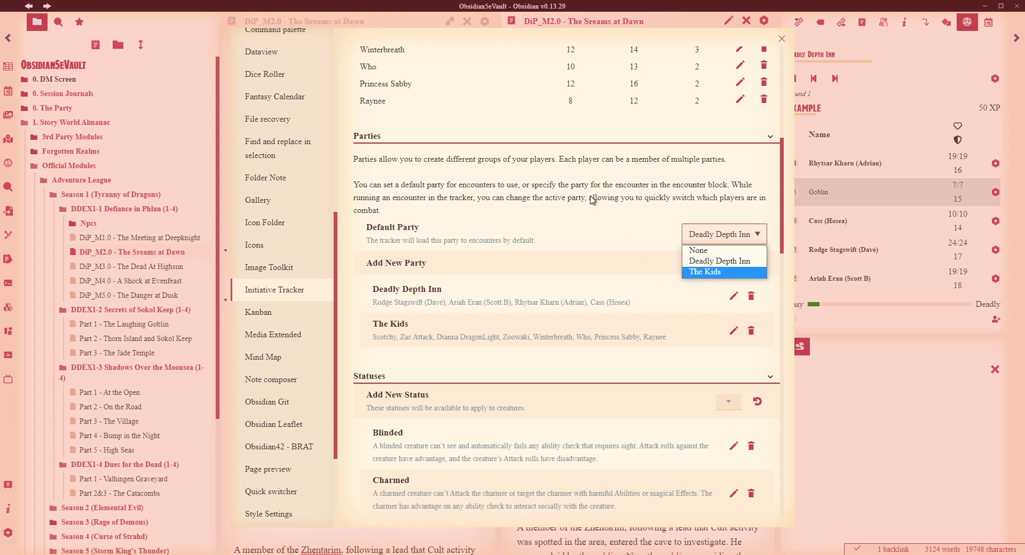
left_click(772, 267)
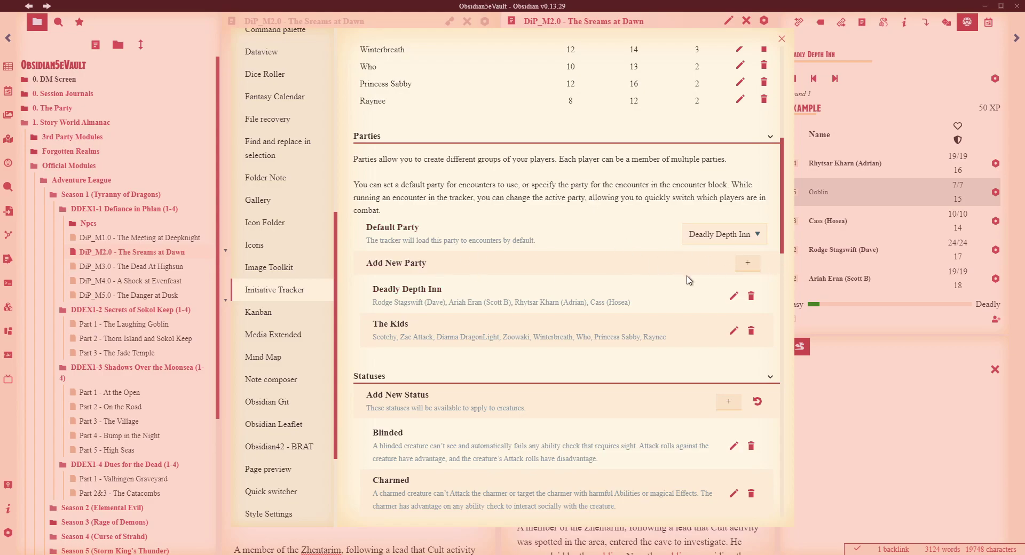
Step: Create a party named 'Nrew Party' with the players Scotchy and Cass (Hosea)
left_click(748, 263)
left_click(531, 251)
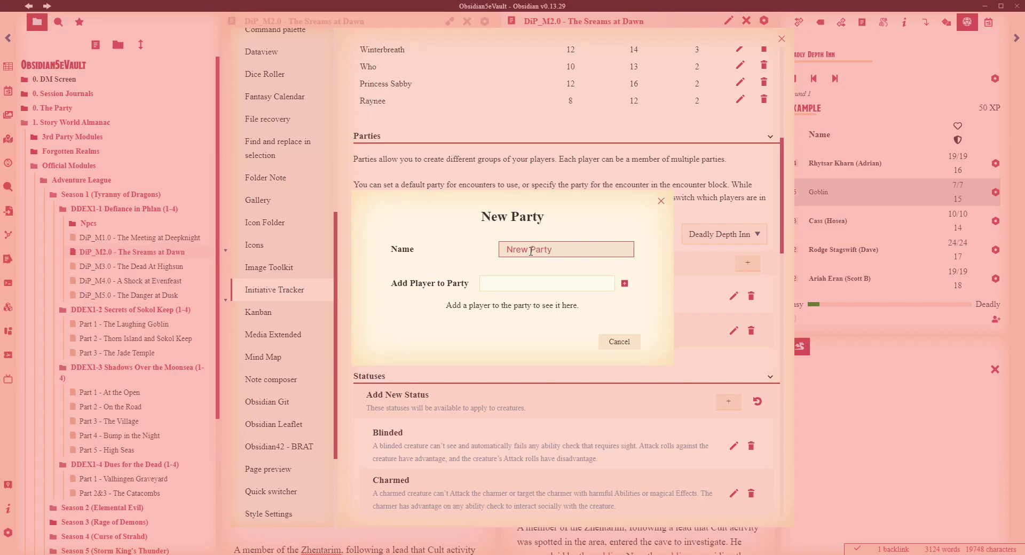
left_click(573, 286)
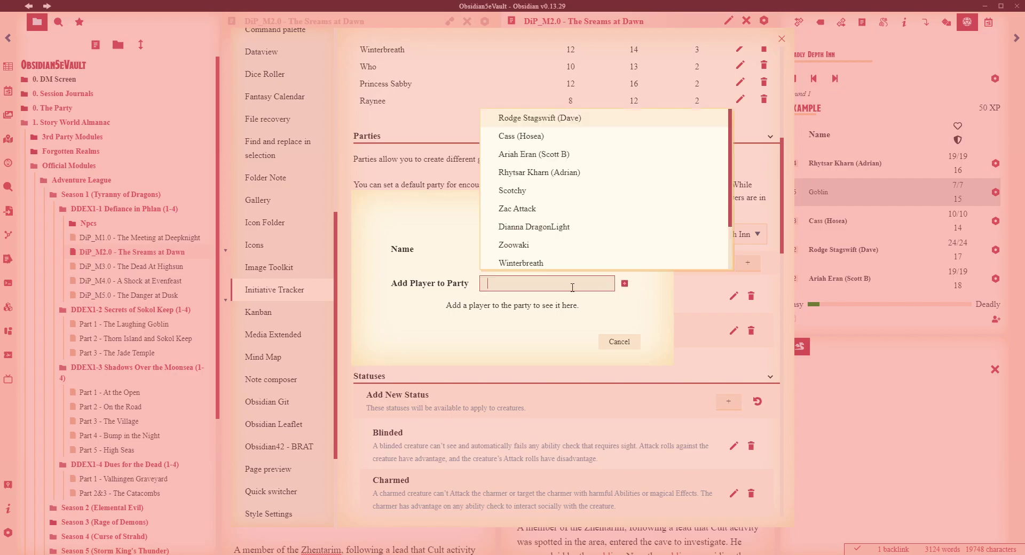
scroll(522, 161, "down", 1)
scroll(521, 190, "up", 1)
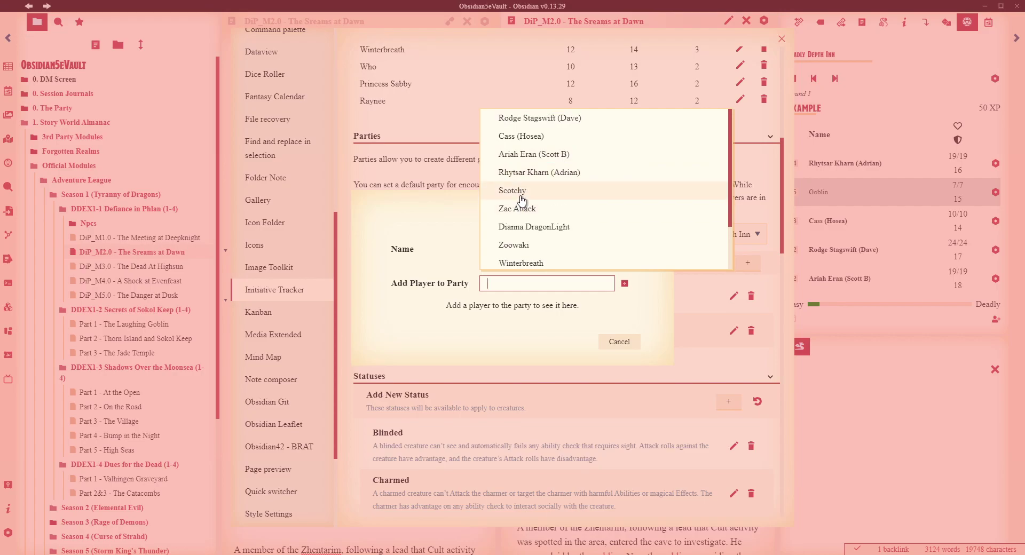
left_click(521, 197)
left_click(624, 283)
left_click(531, 285)
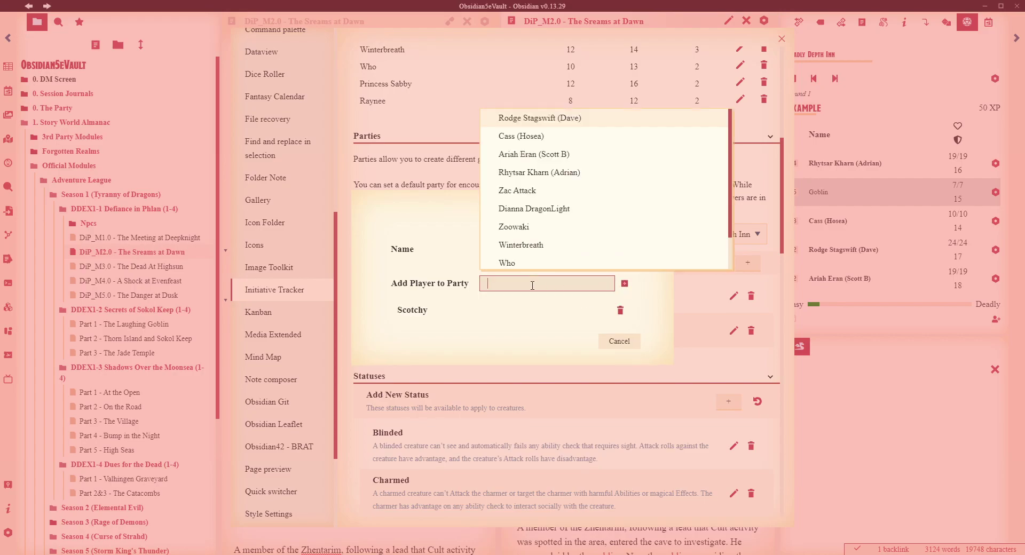
left_click(517, 136)
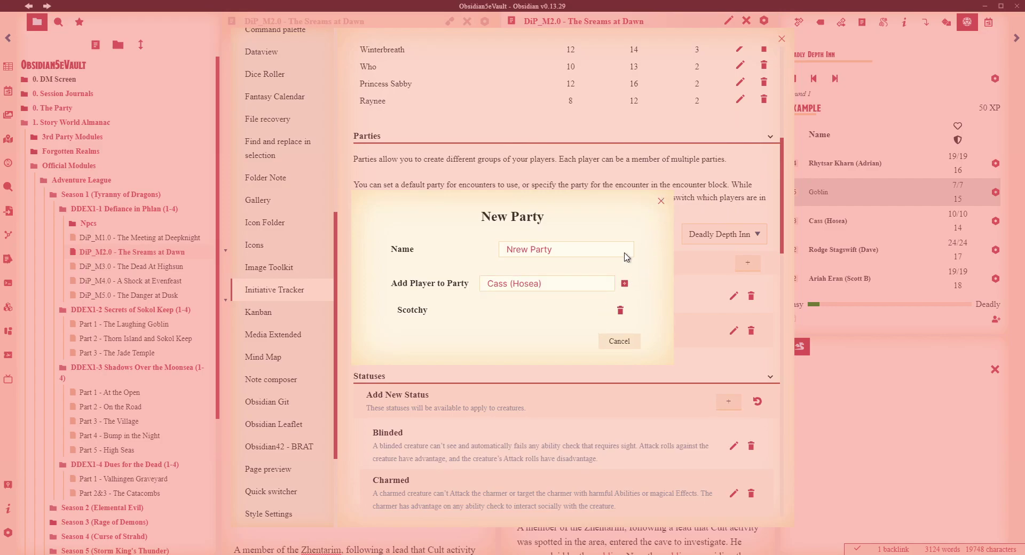
left_click(625, 283)
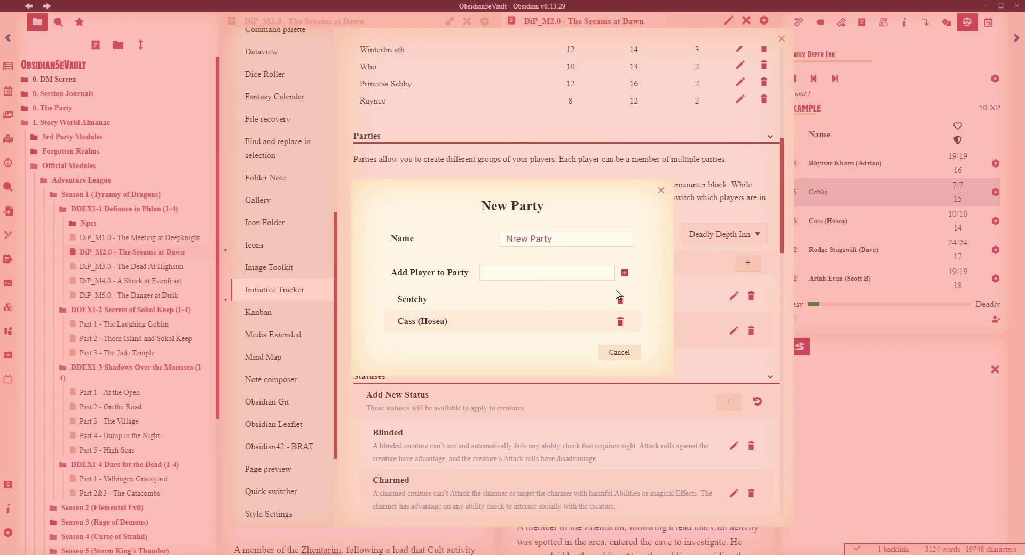
left_click(661, 190)
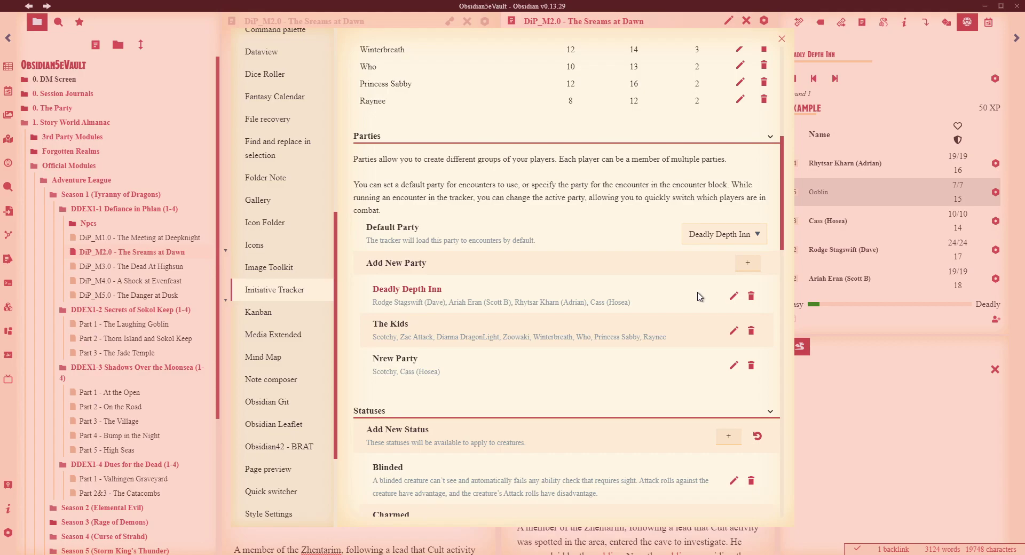
Step: Inspect the Deadly Depth Inn party and its addable players without changing it
left_click(734, 299)
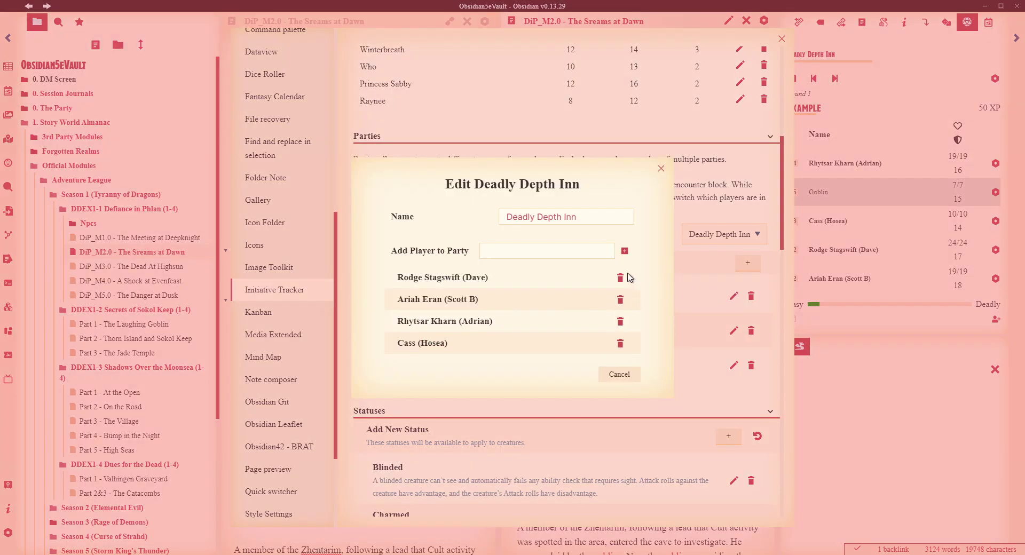
left_click(660, 171)
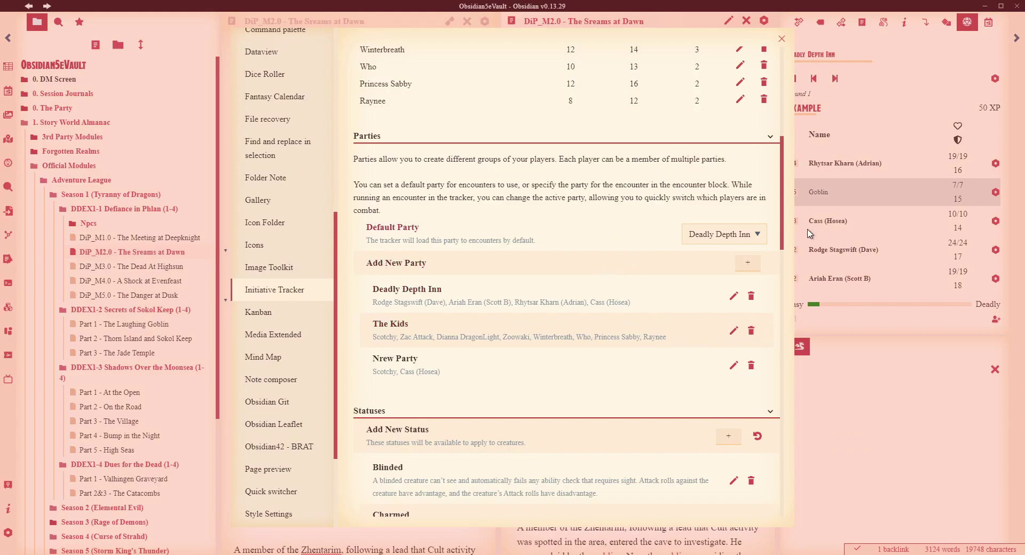
left_click(734, 296)
left_click(614, 251)
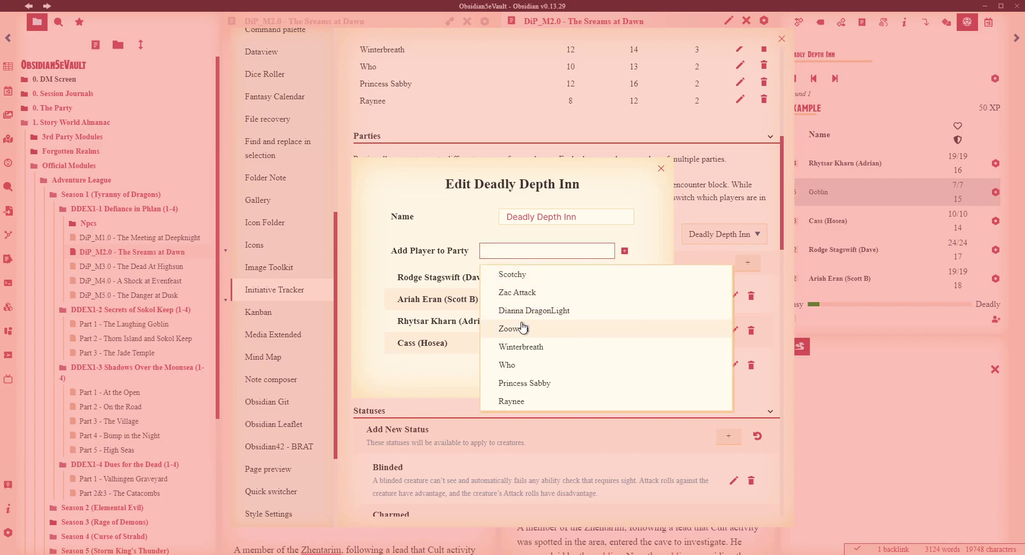
left_click(661, 169)
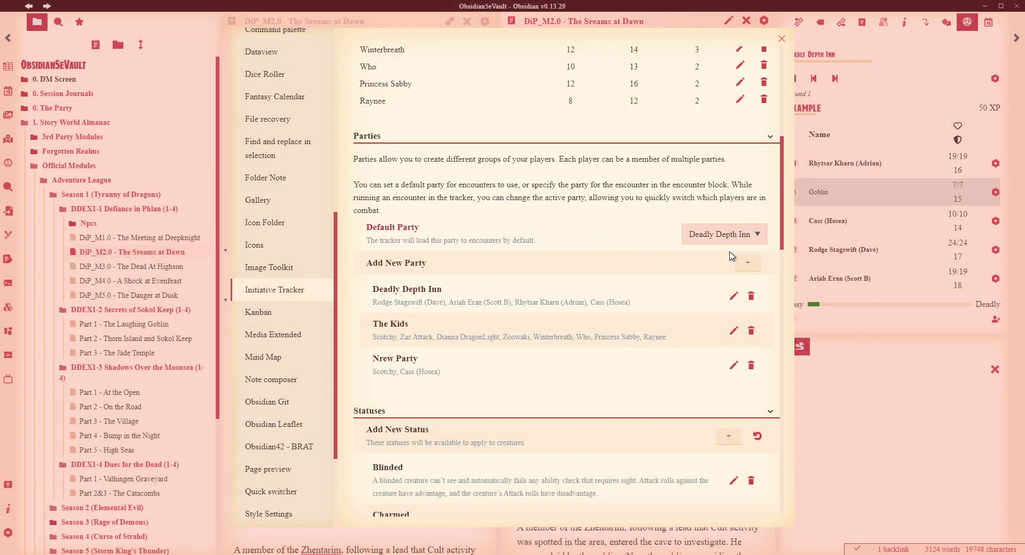
Step: Keep Deadly Depth Inn as the default party and close the settings
left_click(752, 238)
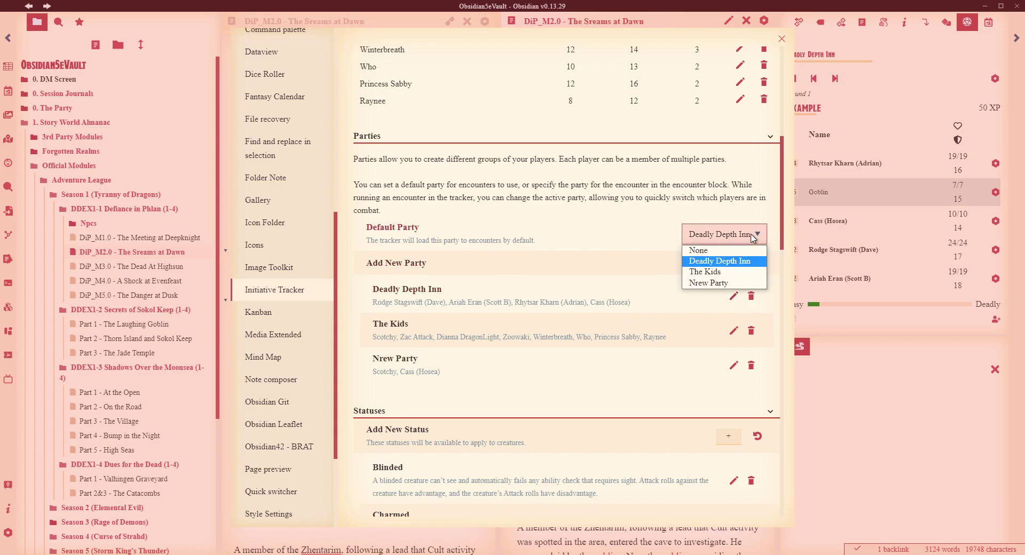
left_click(730, 261)
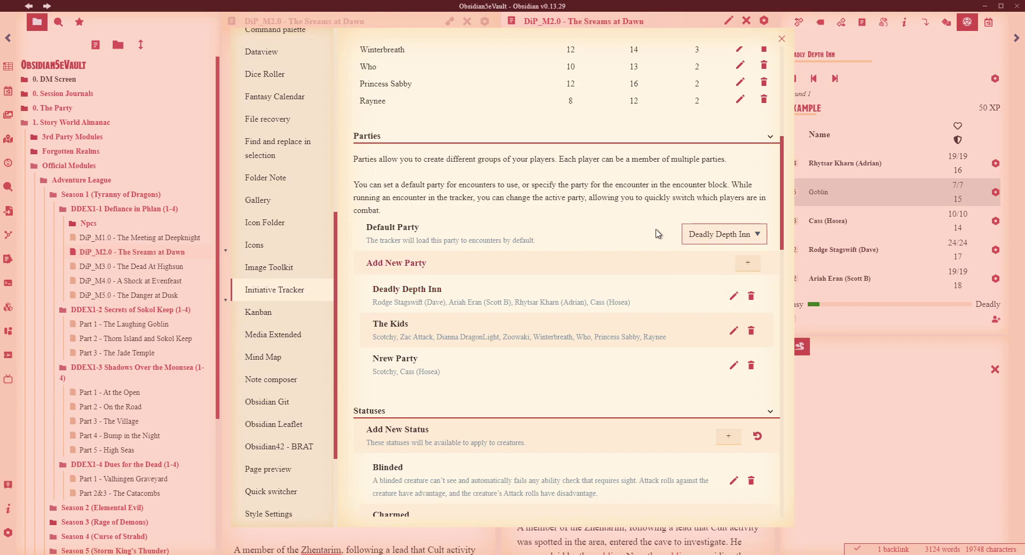
scroll(784, 223, "down", 5)
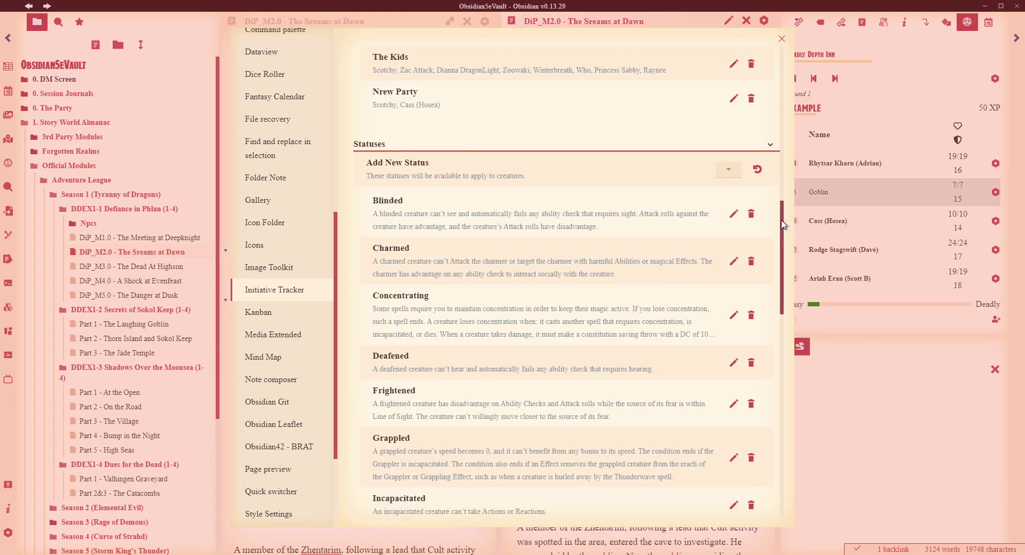
scroll(783, 224, "up", 7)
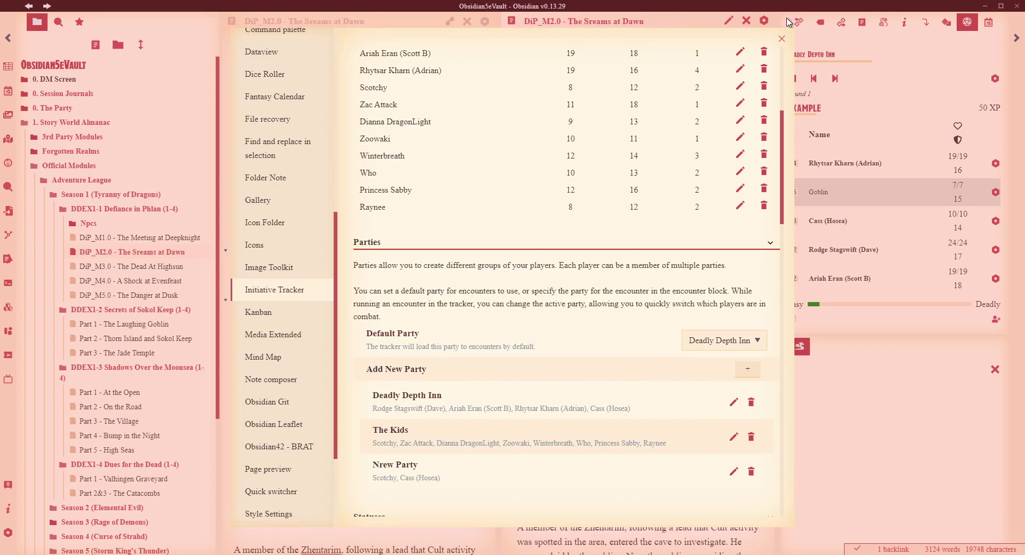
left_click(782, 38)
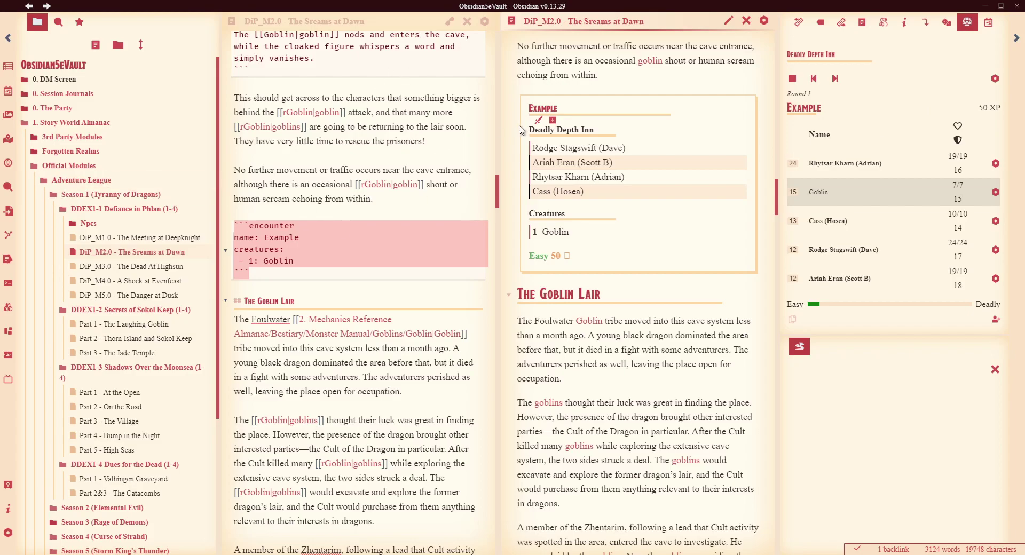
Step: Restart the Example encounter with rerolled initiative and switch the party to The Kids
left_click(539, 126)
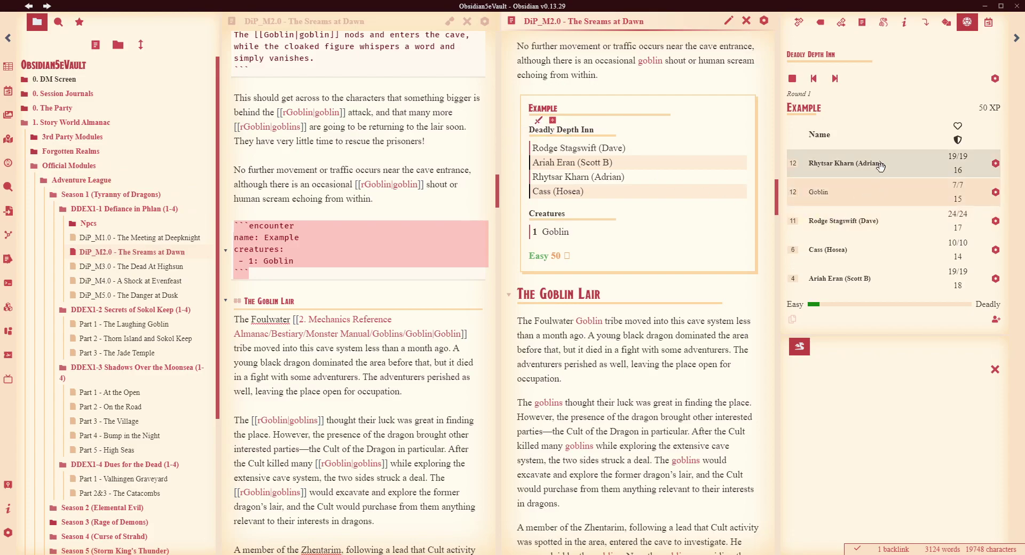
left_click(996, 79)
left_click(960, 152)
left_click(965, 174)
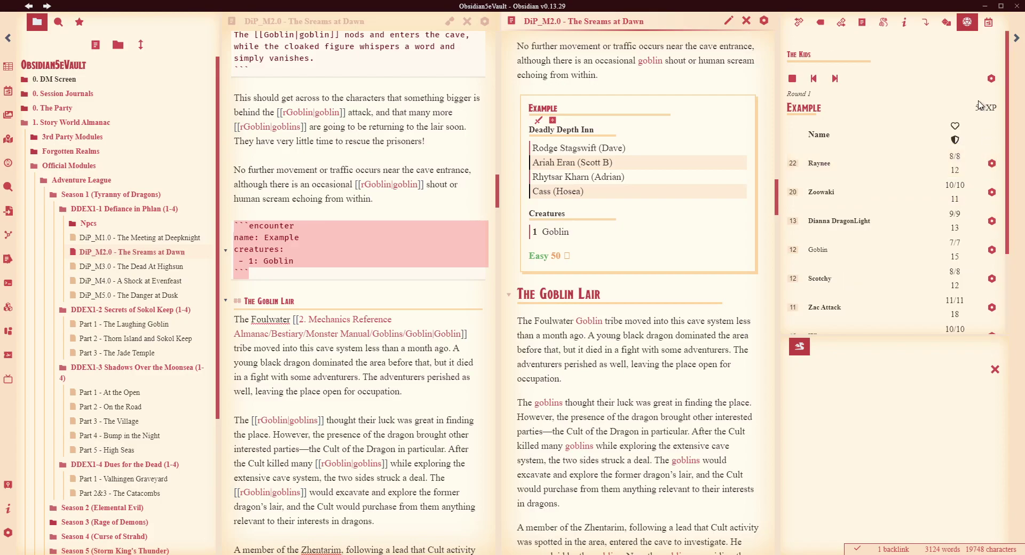
Step: Switch the tracker's party to Nrew Party
left_click(992, 79)
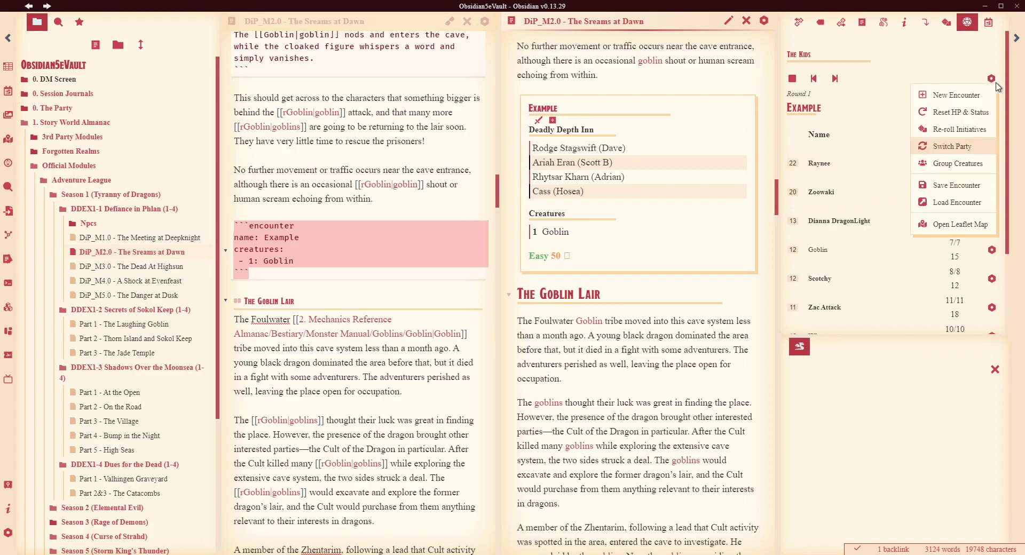
left_click(953, 147)
left_click(913, 193)
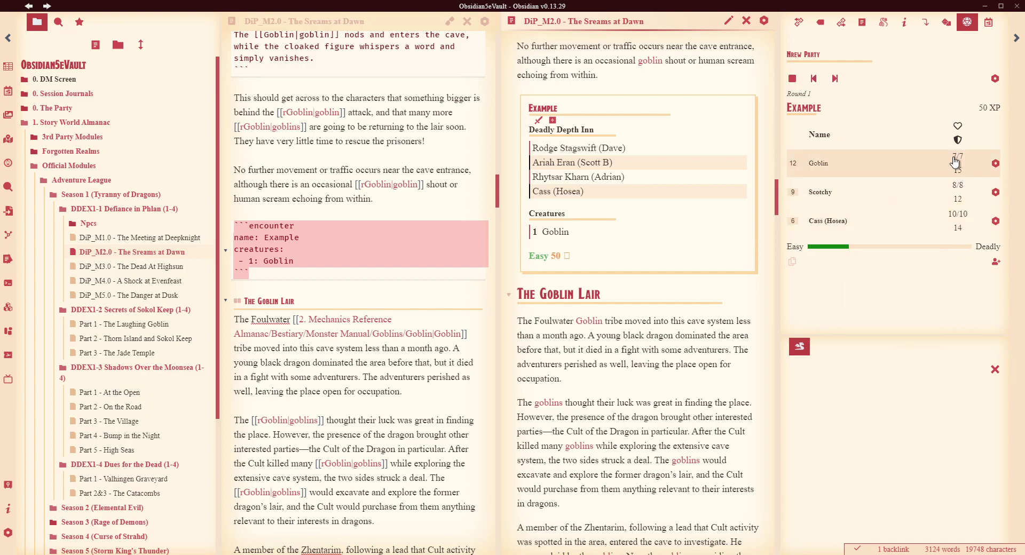
Step: Load the Weak Party encounter into the Initiative Tracker
scroll(413, 224, "down", 10)
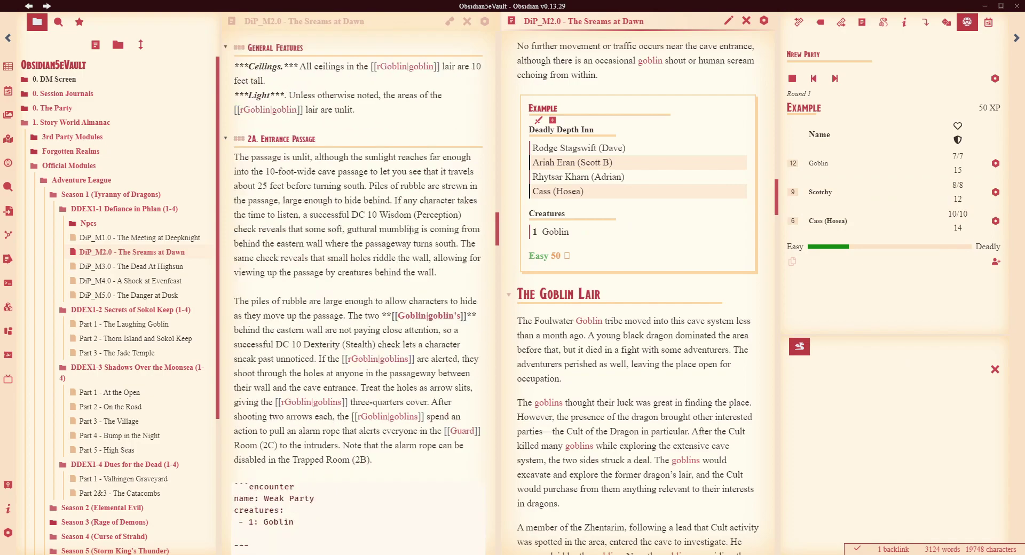
scroll(647, 253, "down", 5)
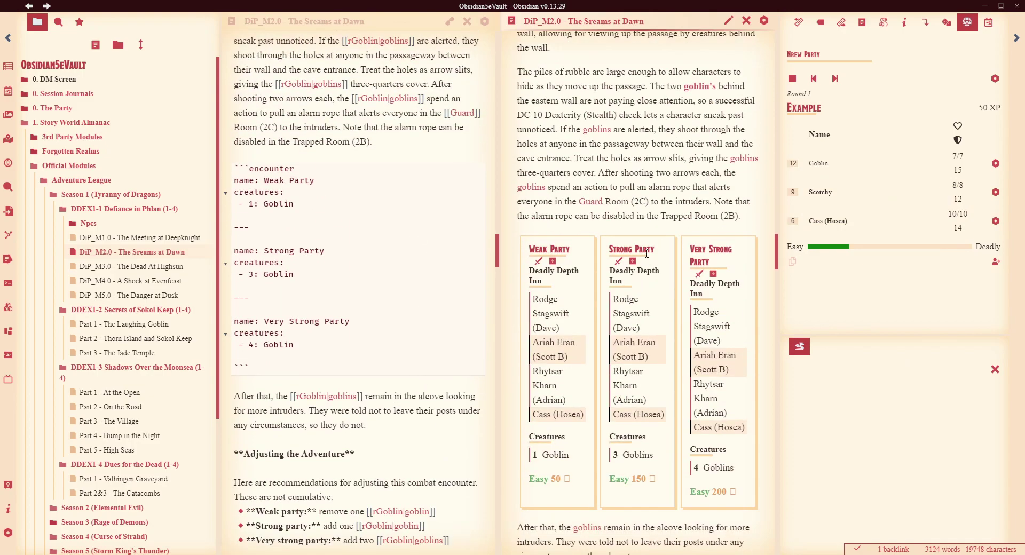
scroll(647, 254, "up", 2)
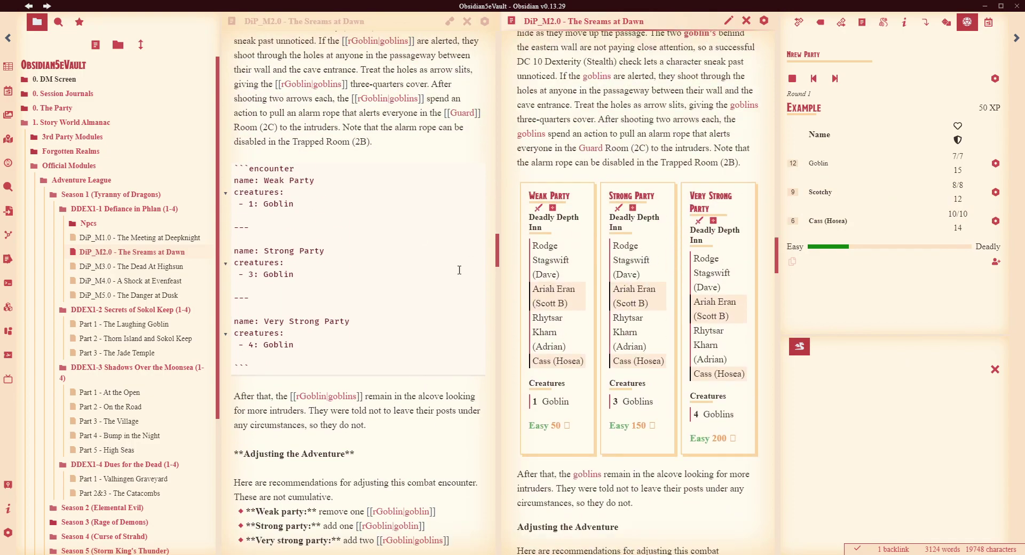
left_click(539, 209)
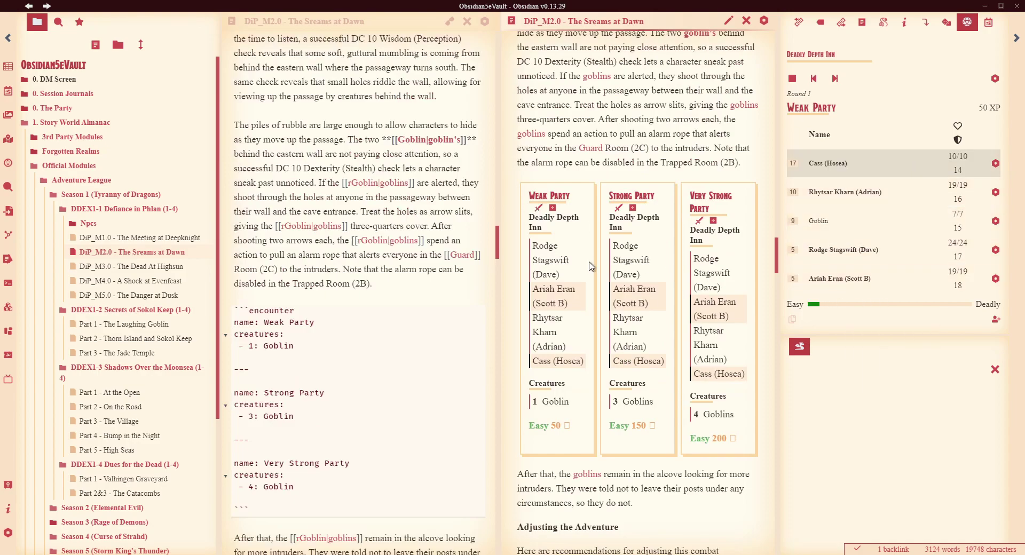
Step: Change the code block type to encounter-table to preview the table, then revert it to encounter
scroll(336, 226, "down", 3)
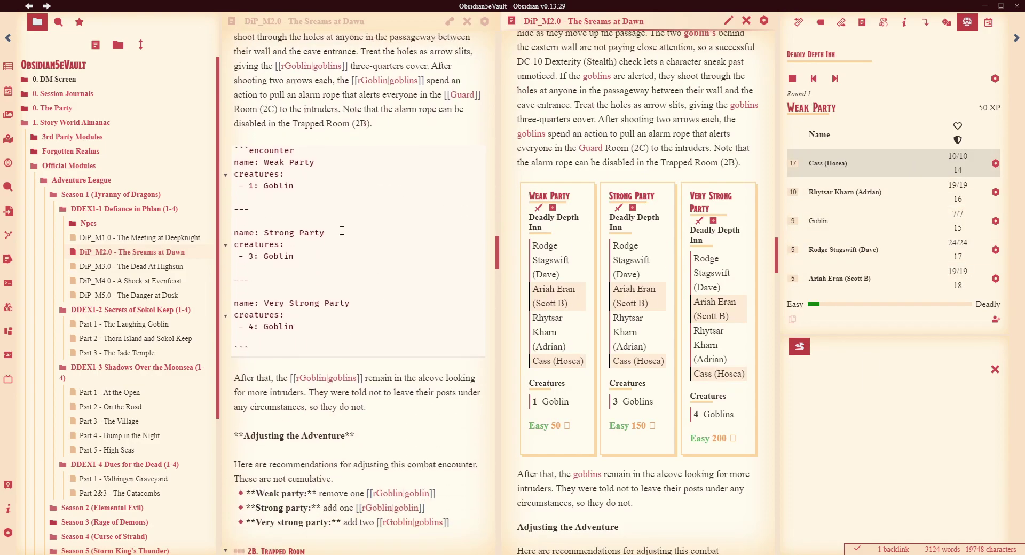
left_click_drag(256, 357, 235, 147)
left_click(392, 190)
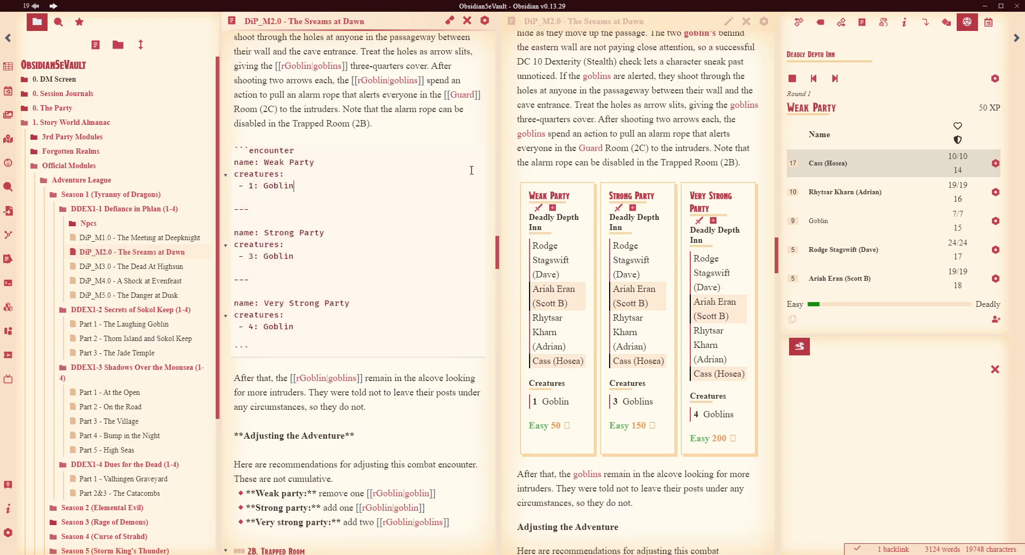
left_click(322, 150)
type("-table")
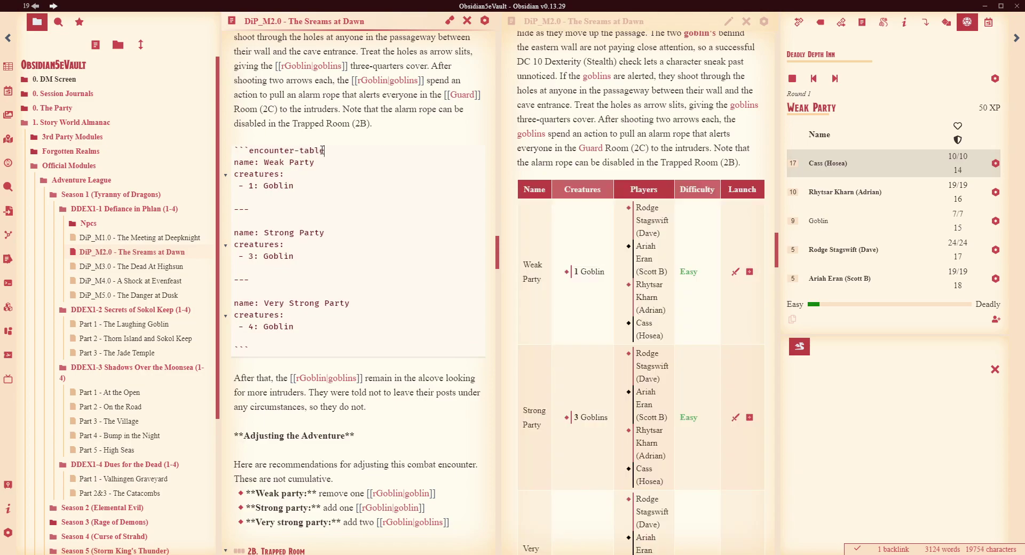
scroll(656, 315, "down", 2)
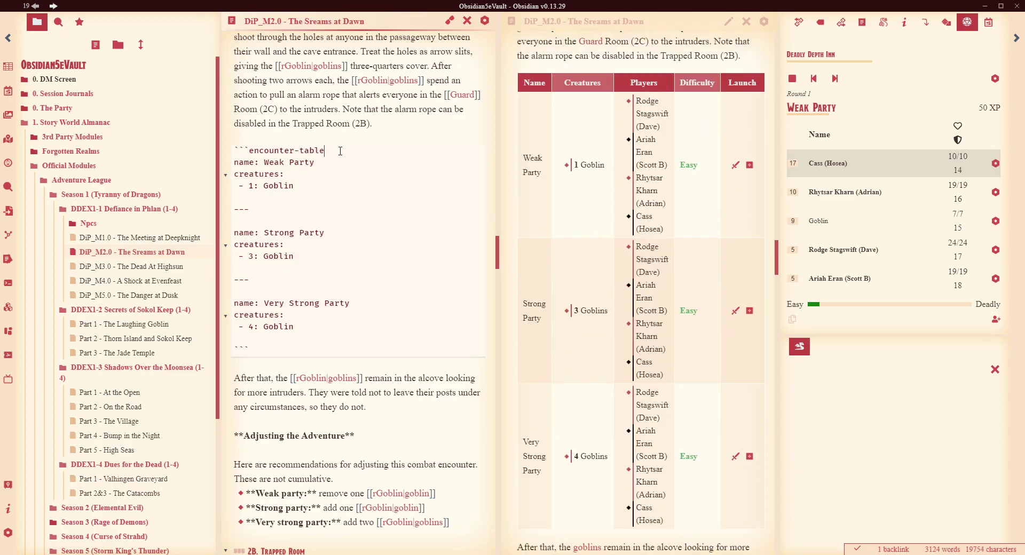
key("BackSpace")
key("BackSpace")
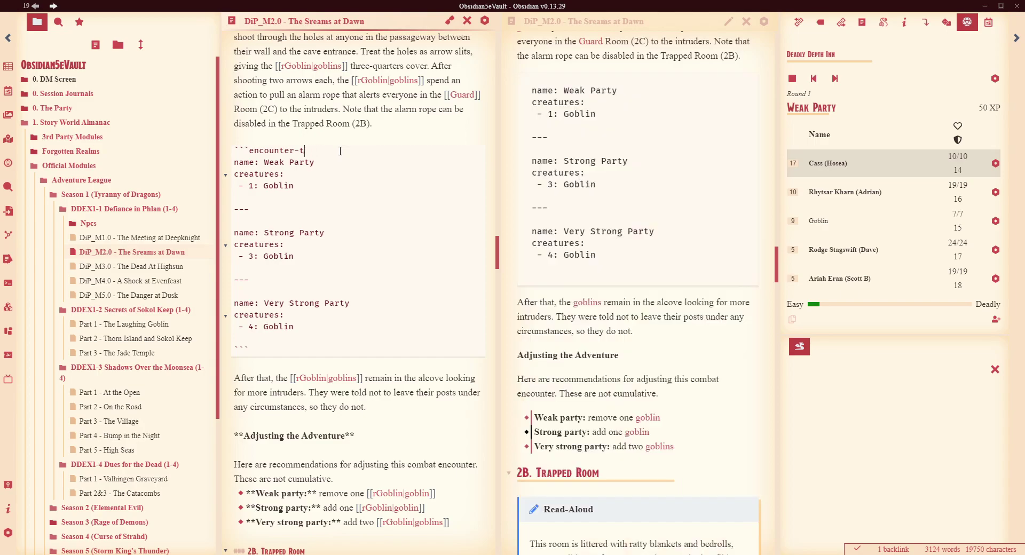
key("BackSpace")
key("BackSpace")
key("BackSpace")
type("r")
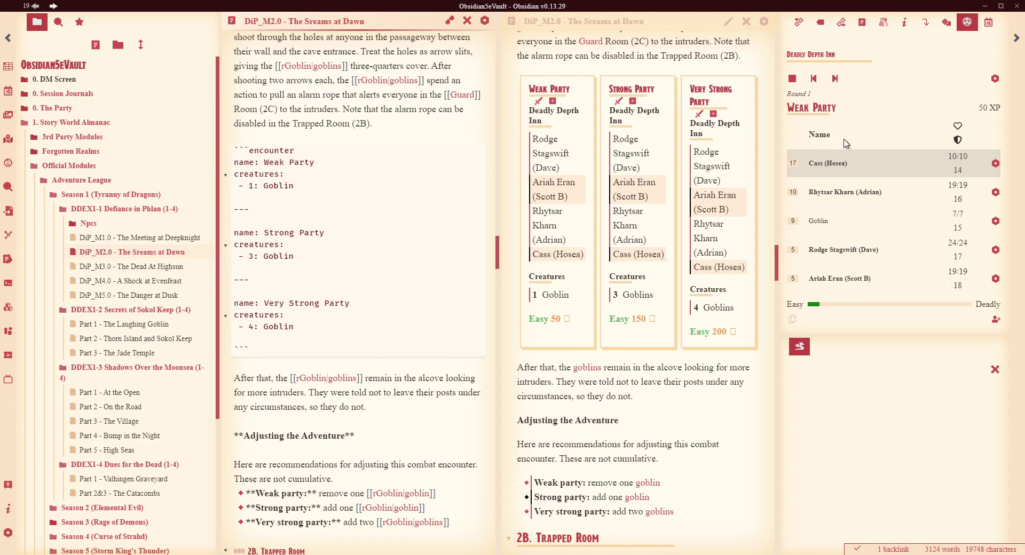
Step: Load the Strong Party encounter and enable Roll Equivalent Creatures Together in the tracker settings
left_click(618, 101)
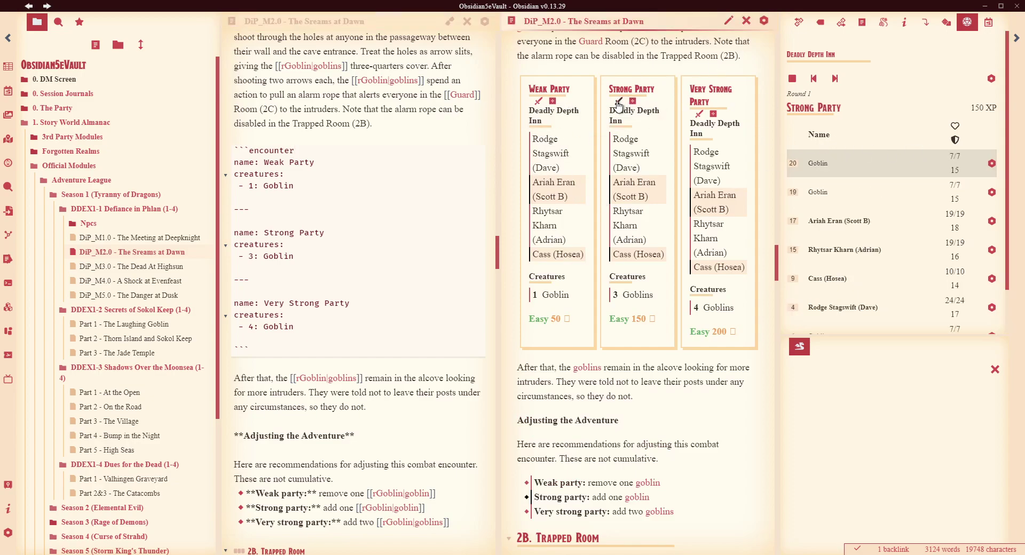
scroll(940, 170, "down", 1)
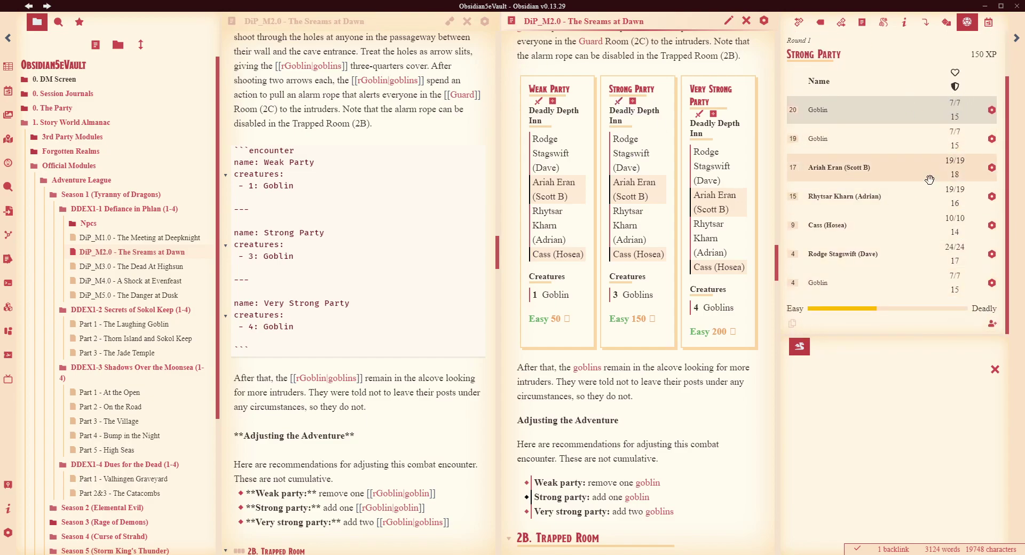
left_click(8, 533)
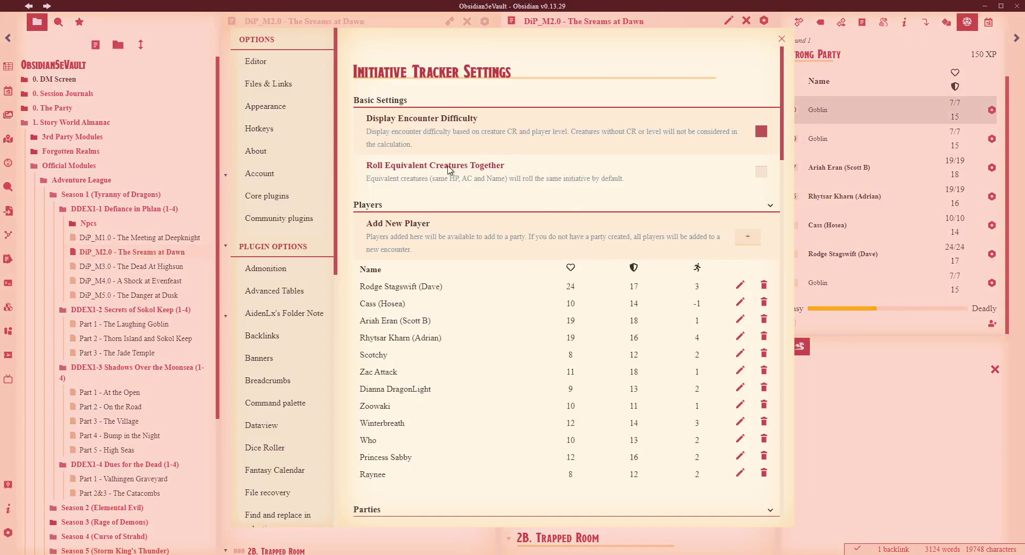
left_click(762, 172)
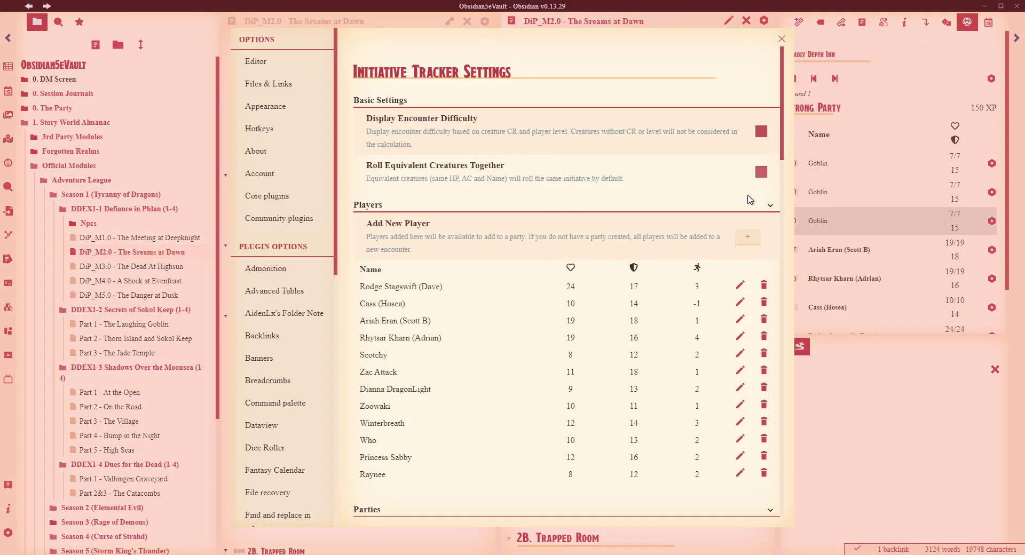
left_click(782, 41)
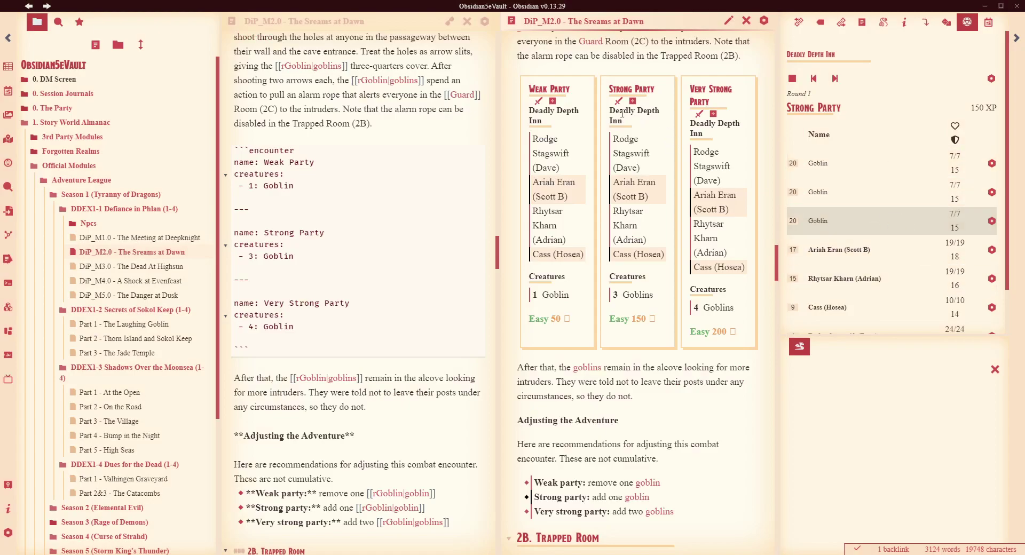
scroll(908, 176, "down", 1)
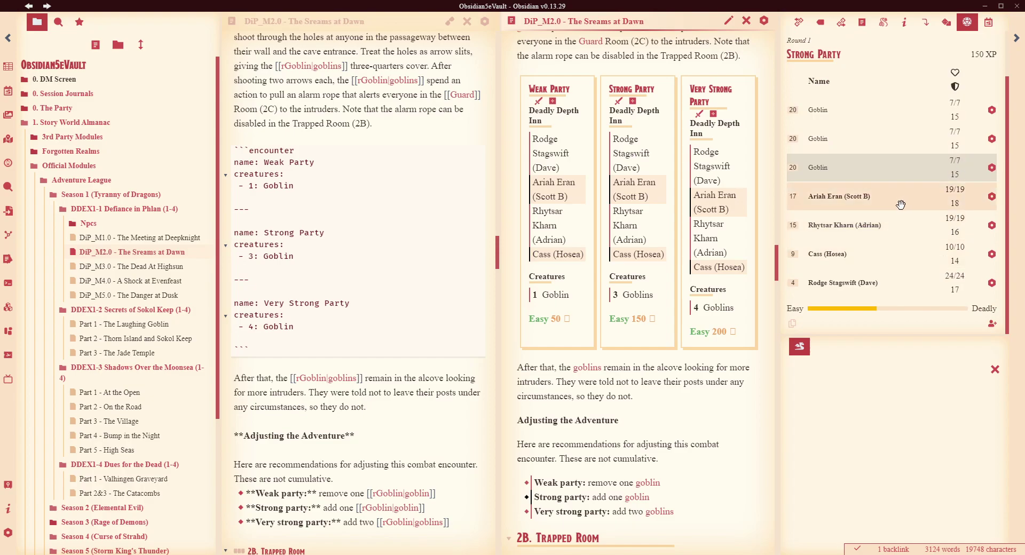
scroll(854, 161, "up", 1)
Step: Cycle the turn order forward and back until round 2 begins at the first Goblin
left_click(835, 79)
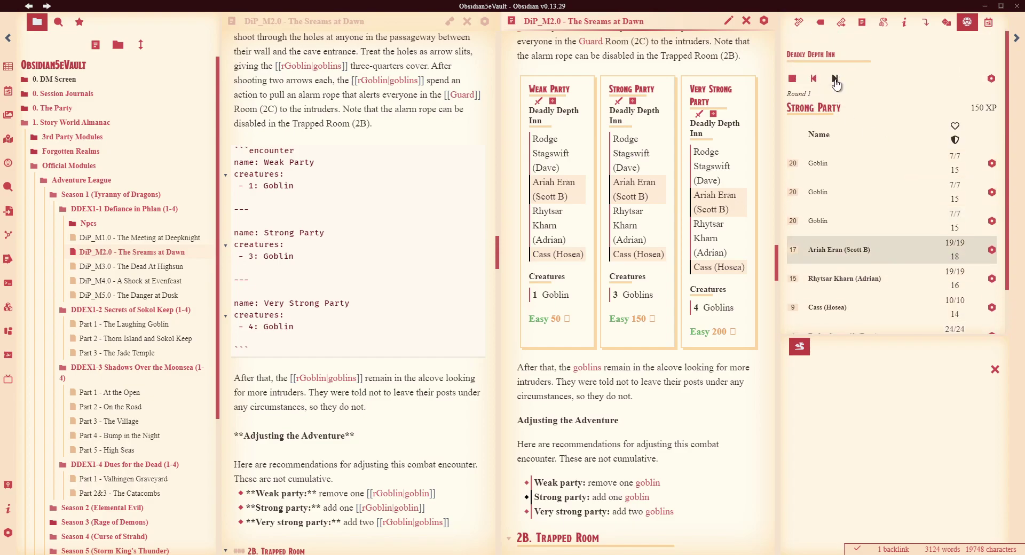
left_click(835, 79)
left_click(814, 79)
left_click(814, 79)
left_click(814, 79)
left_click(814, 79)
left_click(815, 79)
left_click(835, 79)
left_click(835, 79)
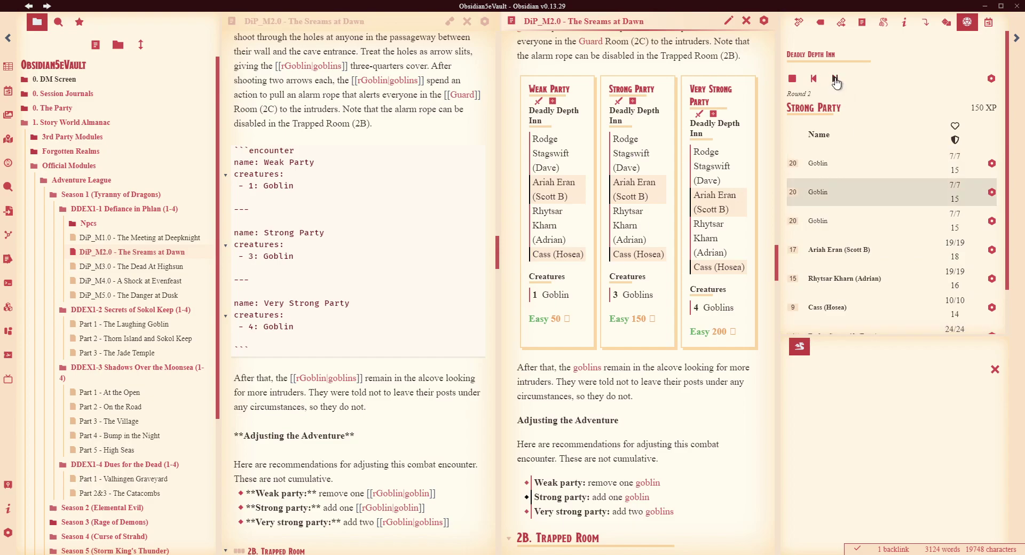
left_click(814, 79)
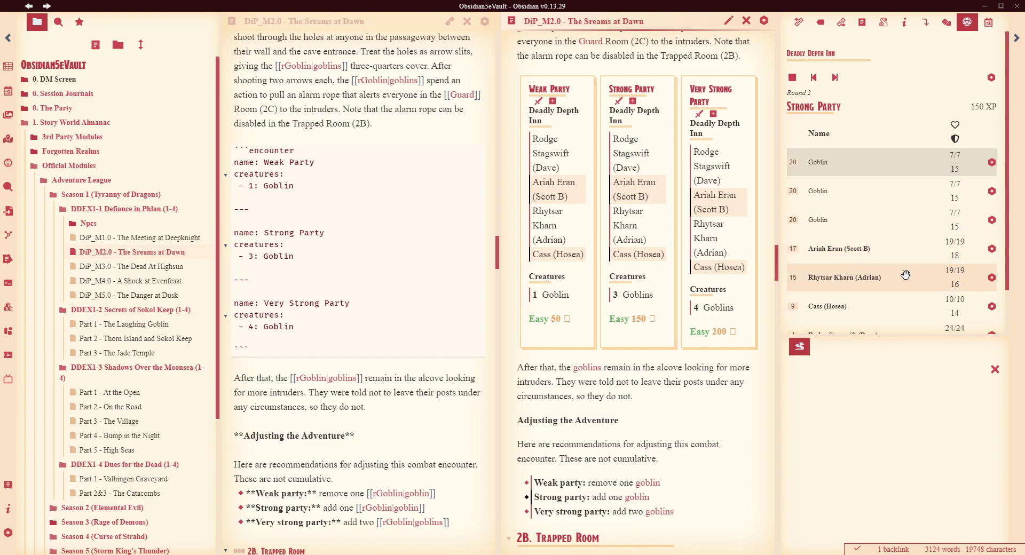
Step: Bring up Ariah Eran's stat details and deal 6 damage to the first Goblin
left_click(850, 250)
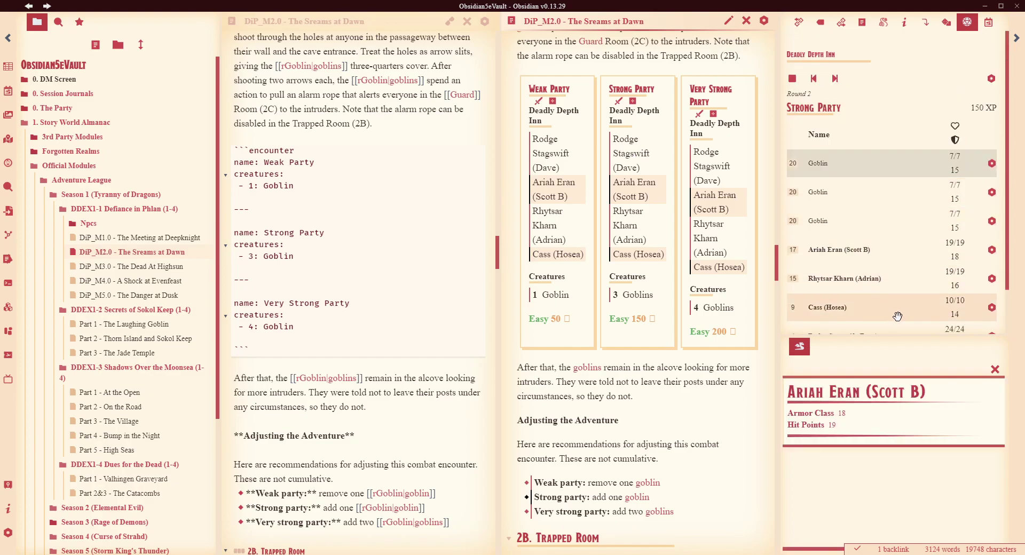
scroll(929, 192, "down", 1)
left_click(956, 109)
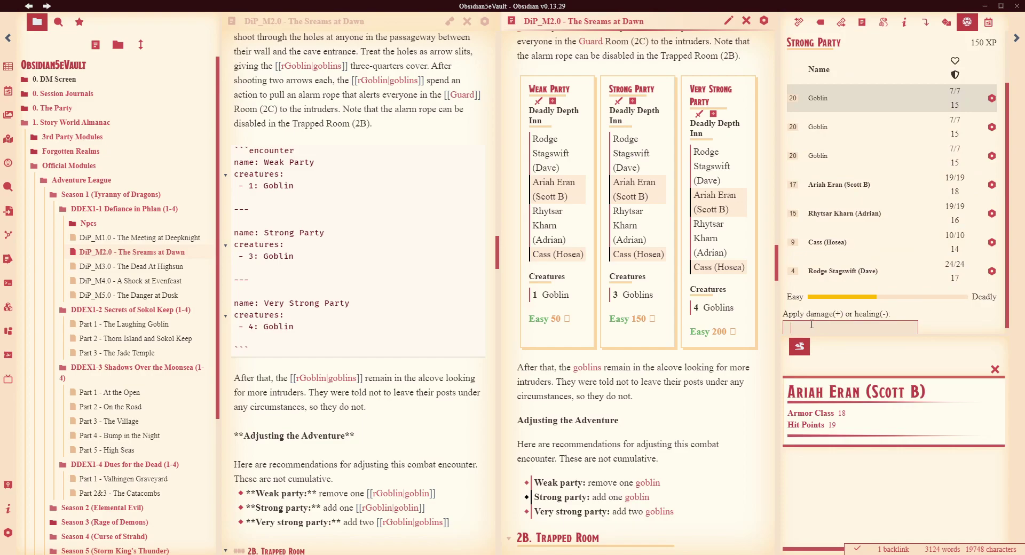
type("6")
key("Return")
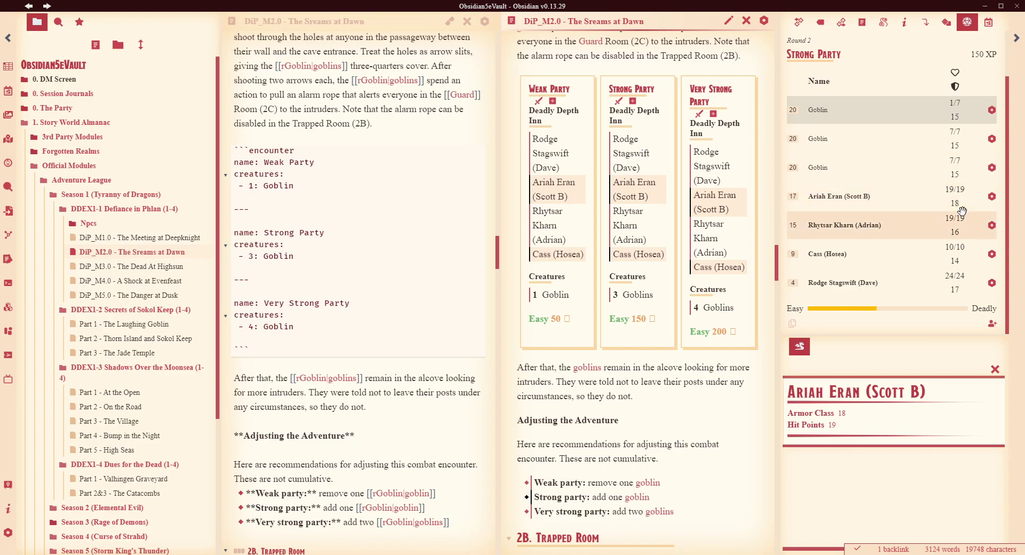
Step: Deal 6 damage to Ariah Eran, then heal her back to full 19/19 HP
left_click(960, 193)
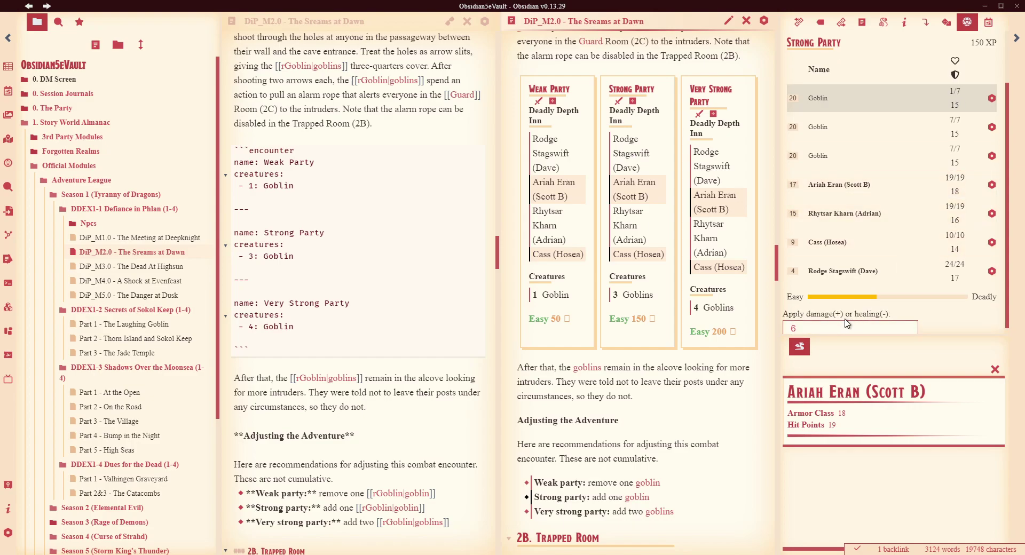
type("6")
key("Return")
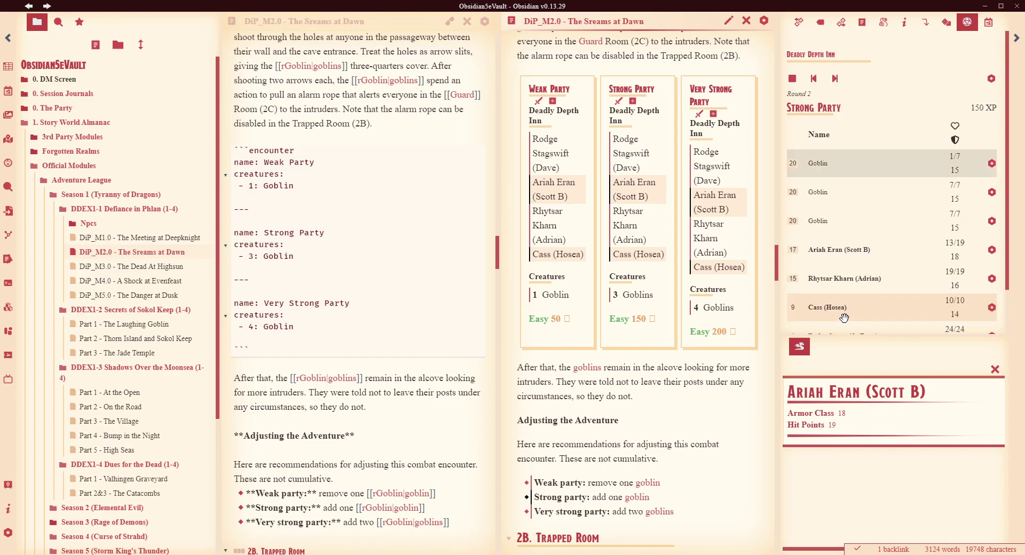
left_click(956, 247)
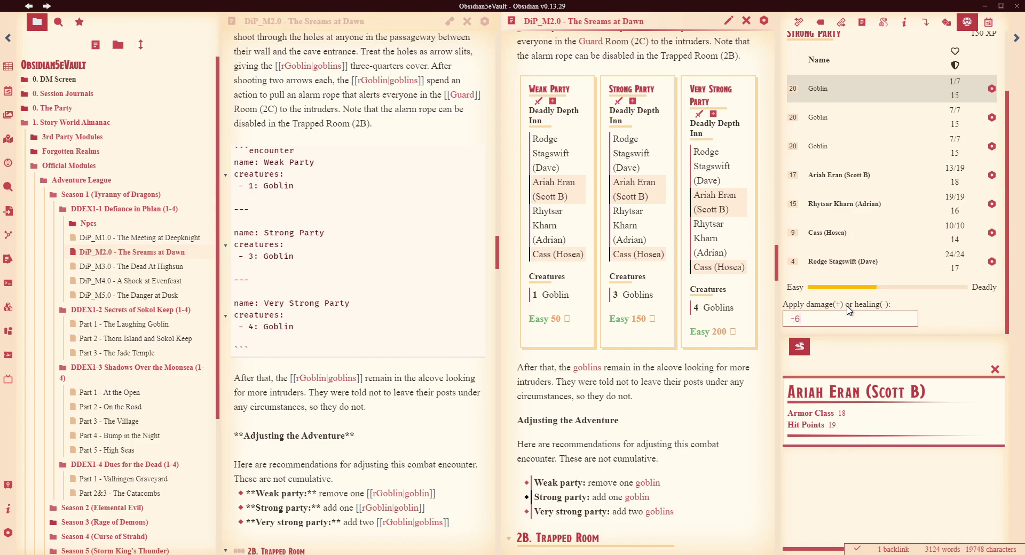
key("Return")
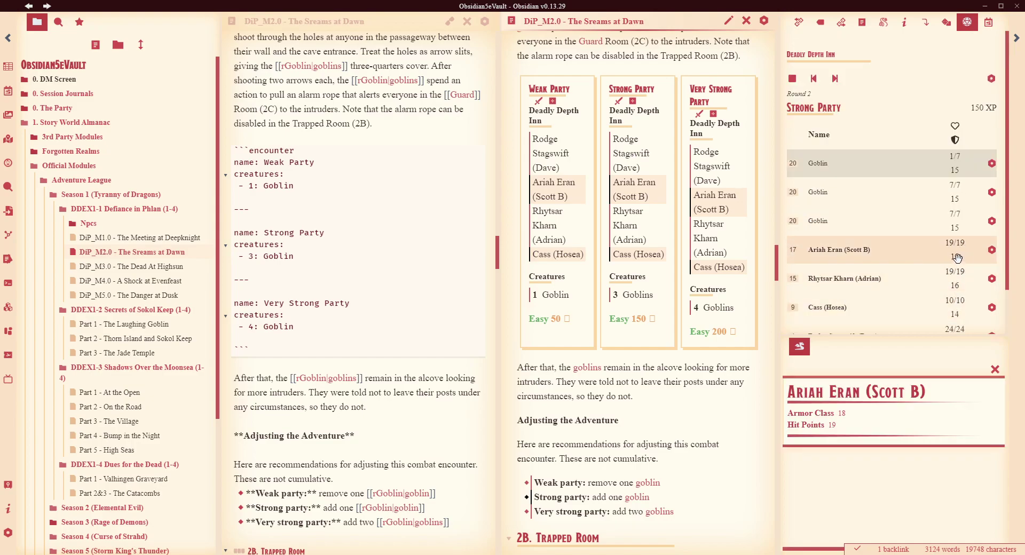
Step: Give Ariah Eran the Frightened status from her actions menu
left_click(992, 250)
key("Escape")
left_click(992, 251)
left_click(968, 290)
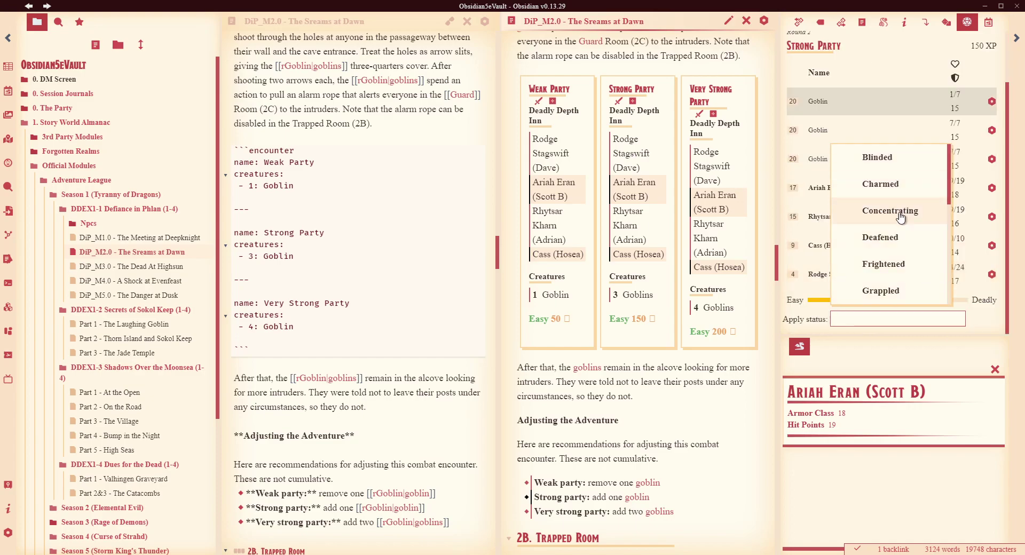
left_click(900, 259)
mouse_move(844, 257)
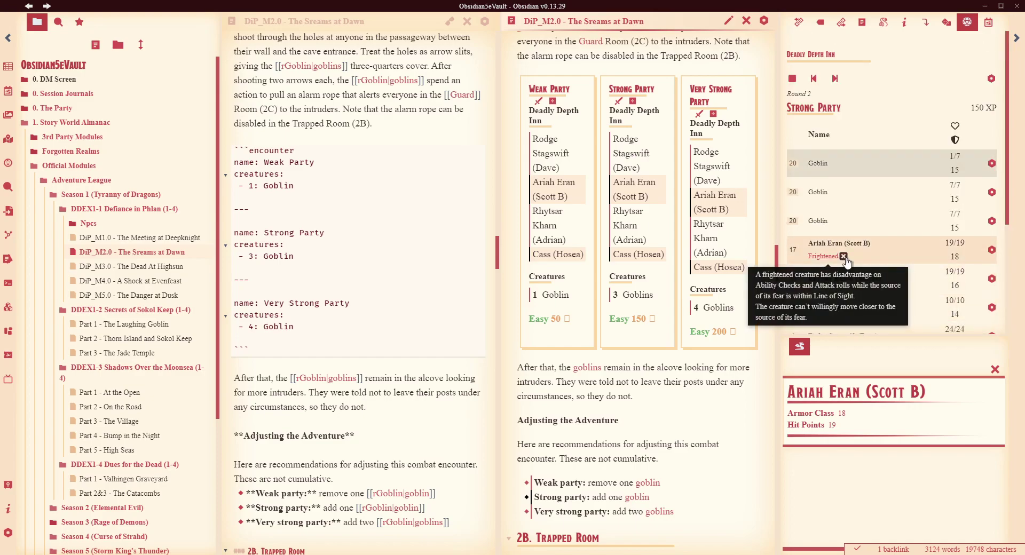
left_click(992, 250)
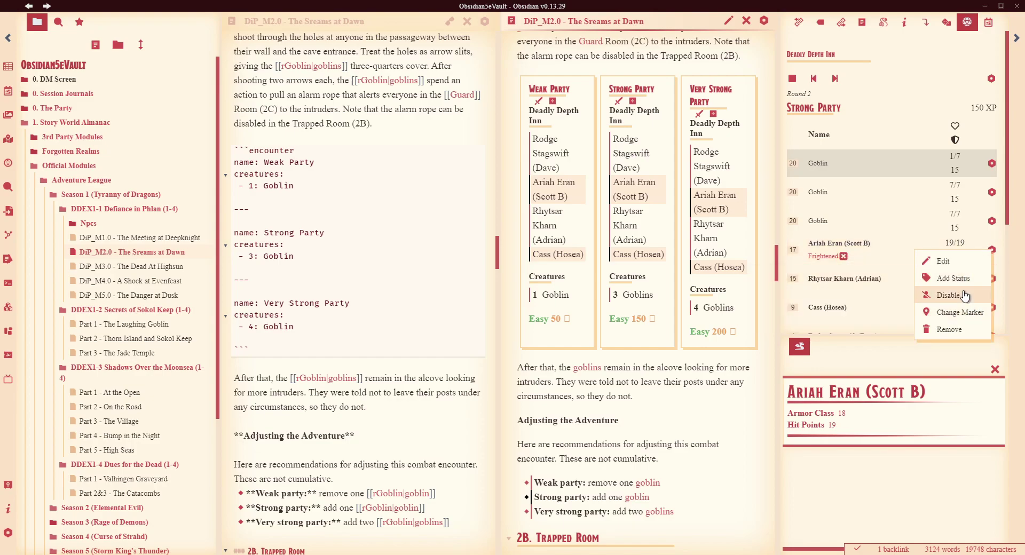
left_click(951, 316)
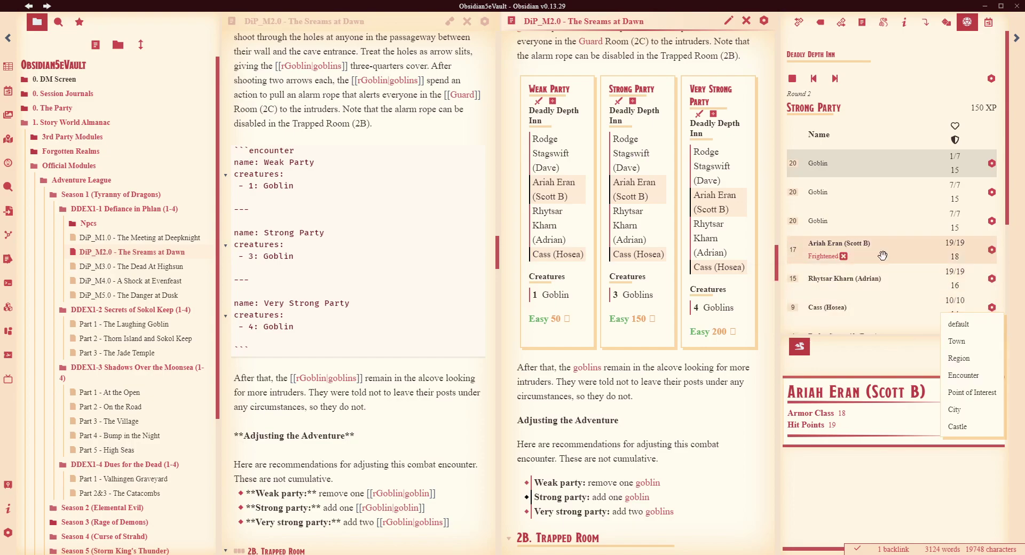
left_click(953, 377)
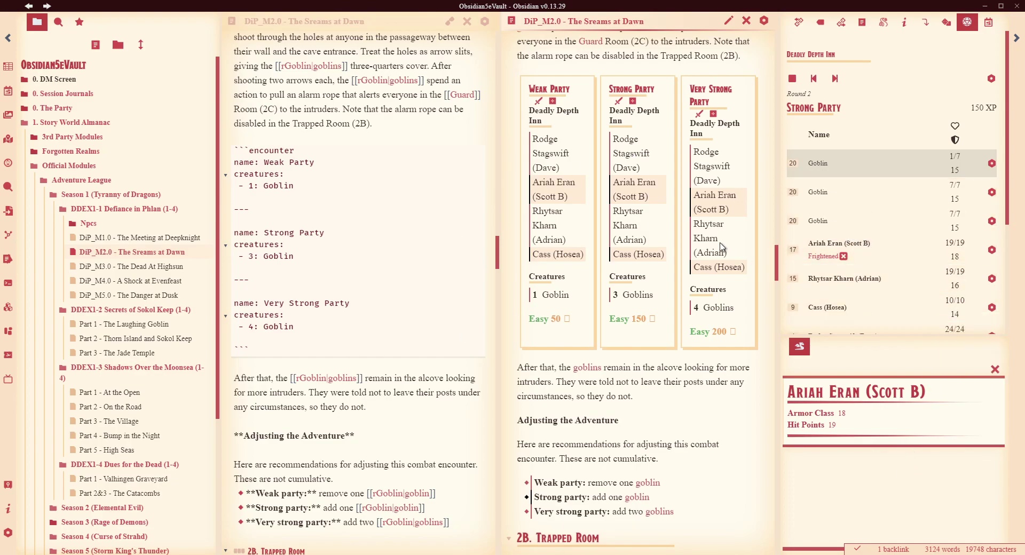
left_click(989, 251)
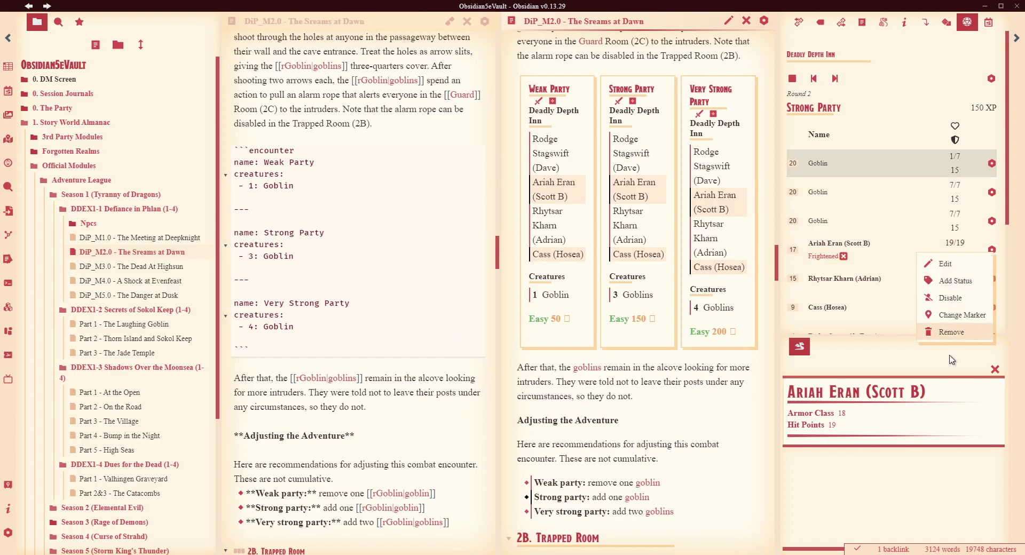
left_click(945, 264)
scroll(907, 177, "down", 2)
scroll(912, 170, "up", 2)
scroll(889, 163, "down", 2)
scroll(876, 162, "up", 2)
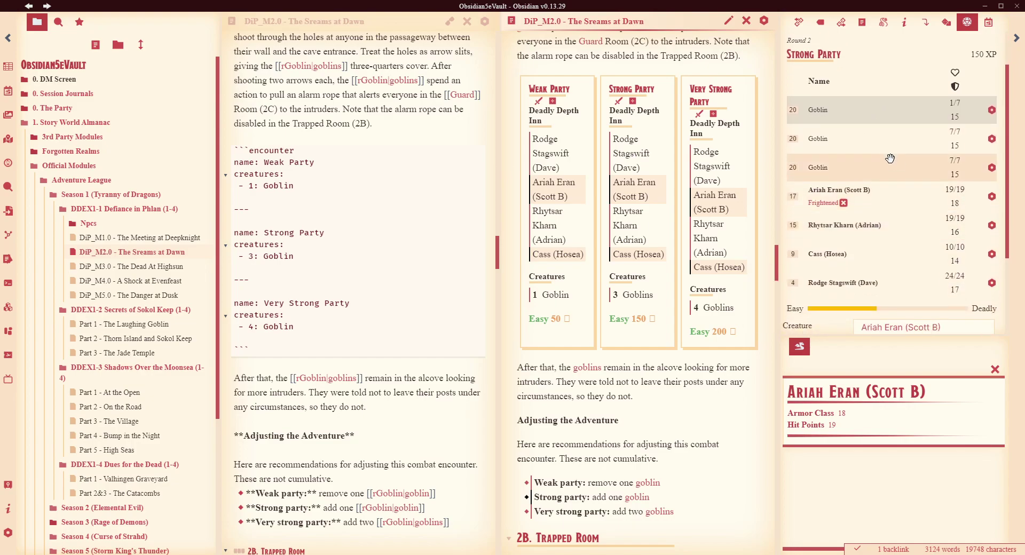
Step: Advance the turn past the second Goblin to Rhytsar Kharn and close Ariah Eran's edit form unchanged
left_click(835, 79)
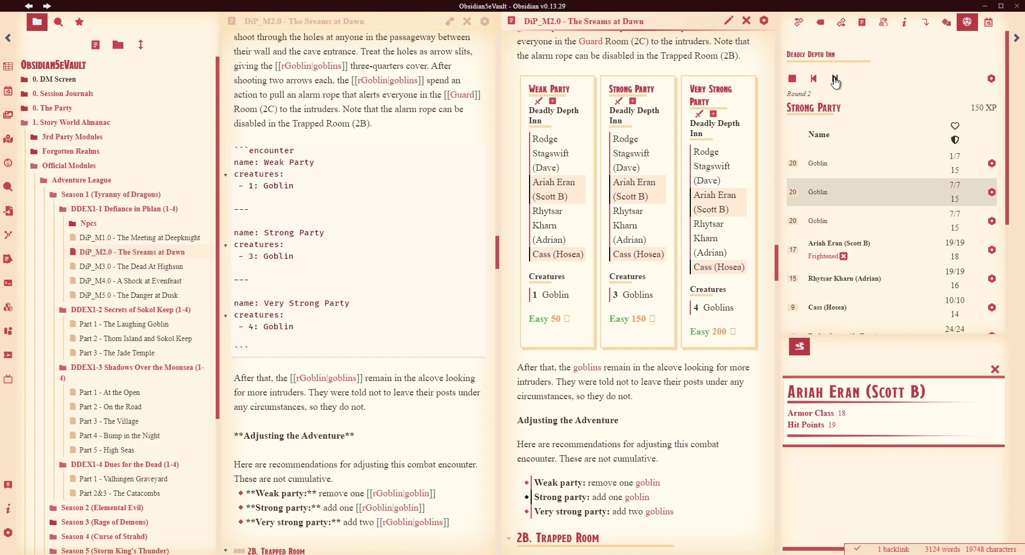
left_click(835, 79)
left_click(835, 79)
left_click(836, 79)
left_click(875, 163)
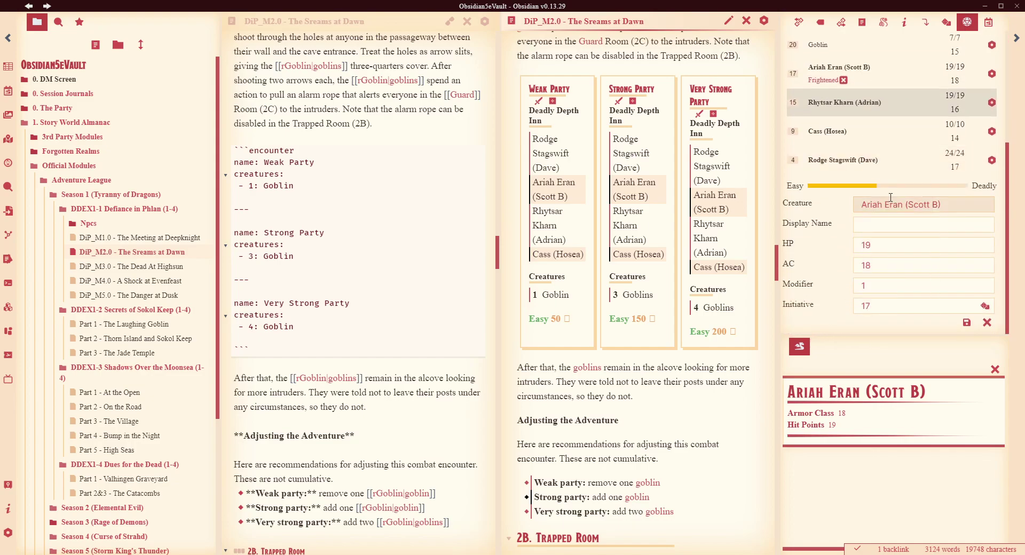
left_click(987, 323)
Step: Add the Weak Party's goblin and Strong Party's three goblins, making the encounter Deadly
scroll(921, 236, "up", 2)
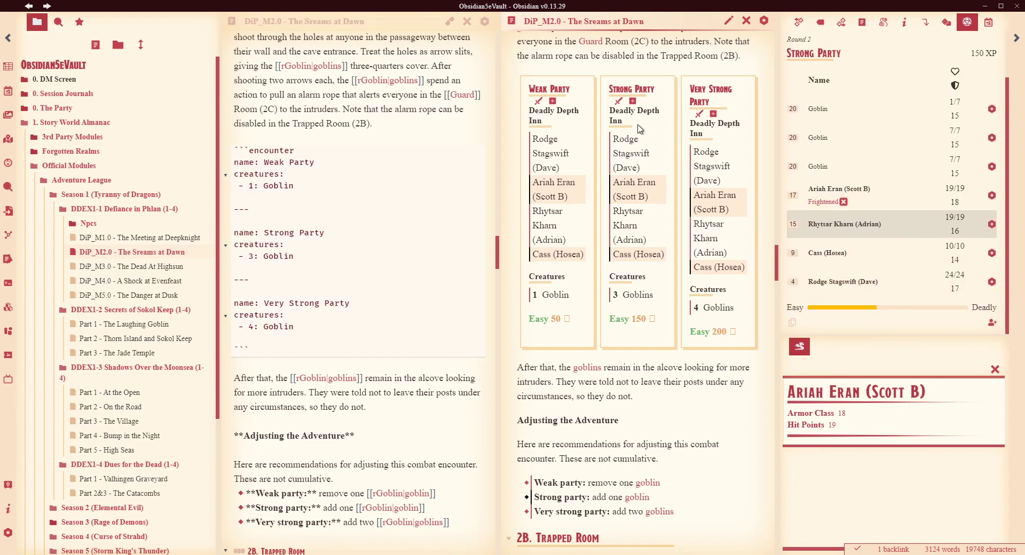
left_click(552, 101)
scroll(870, 204, "down", 1)
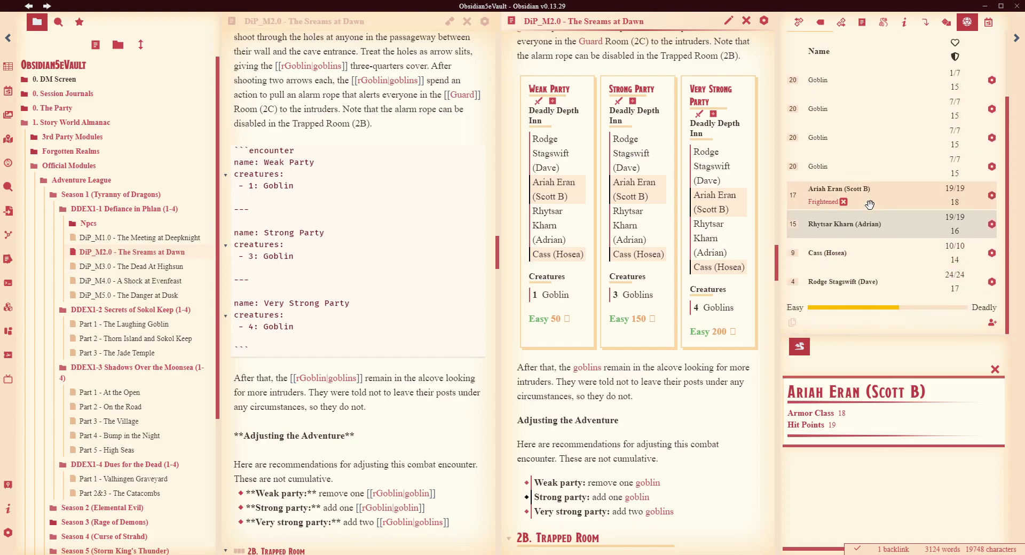
left_click(634, 101)
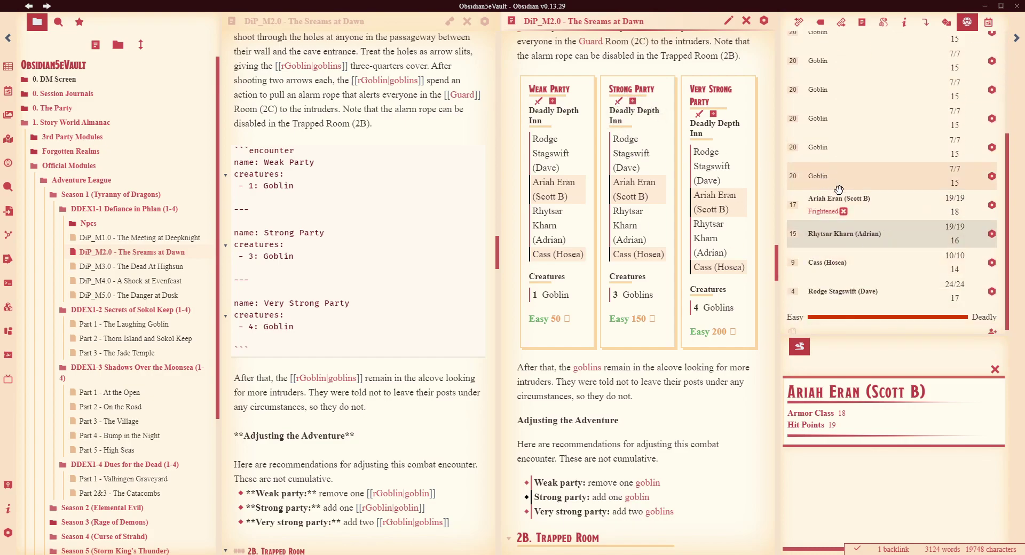
scroll(865, 214, "down", 1)
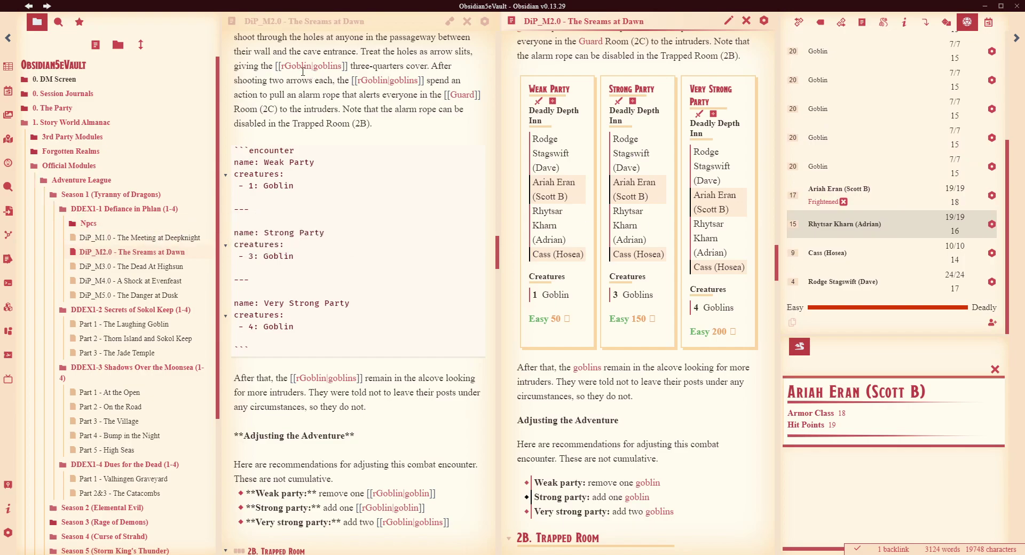
Step: Search the vault for 'Orc' and scroll through the results
left_click(58, 23)
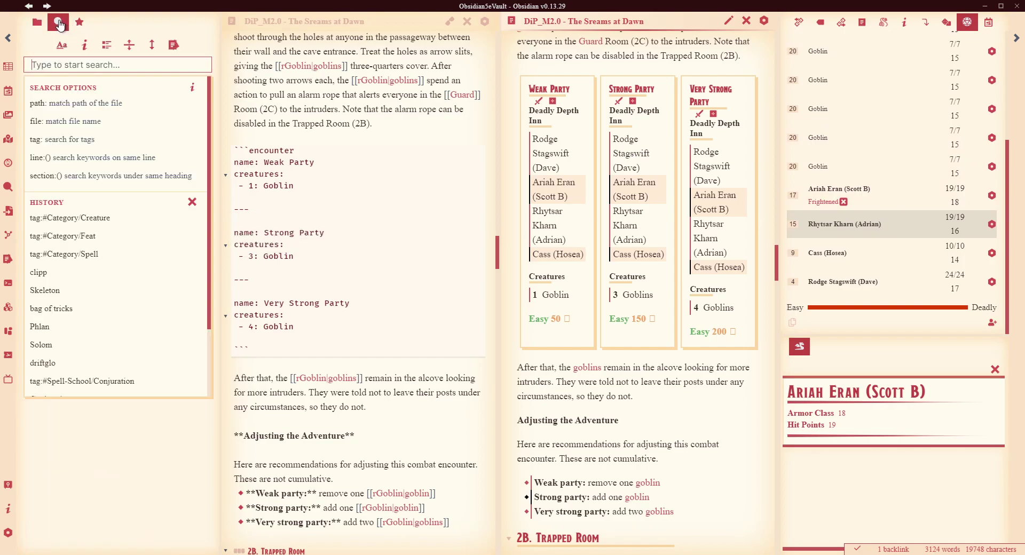
left_click(56, 63)
type("Orc")
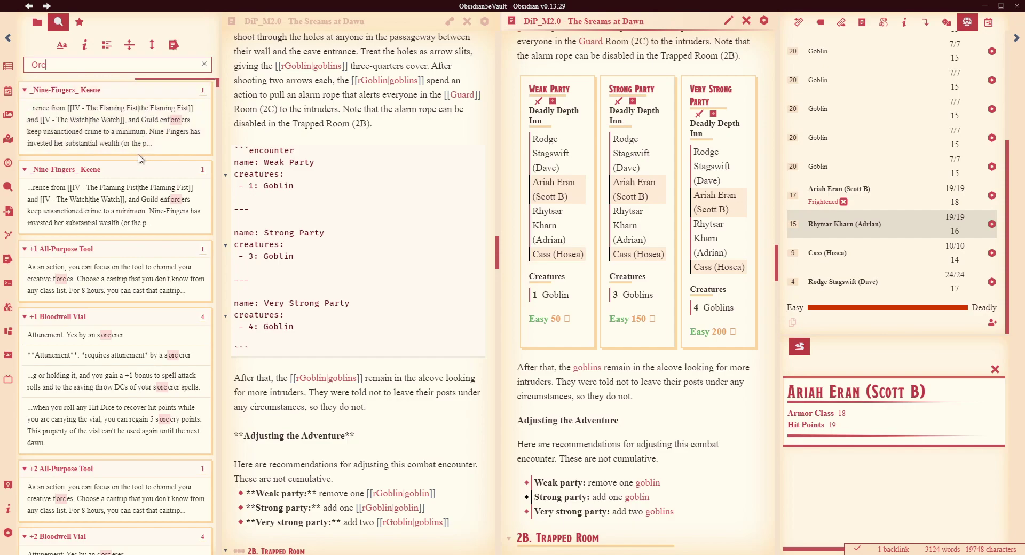
scroll(138, 161, "down", 10)
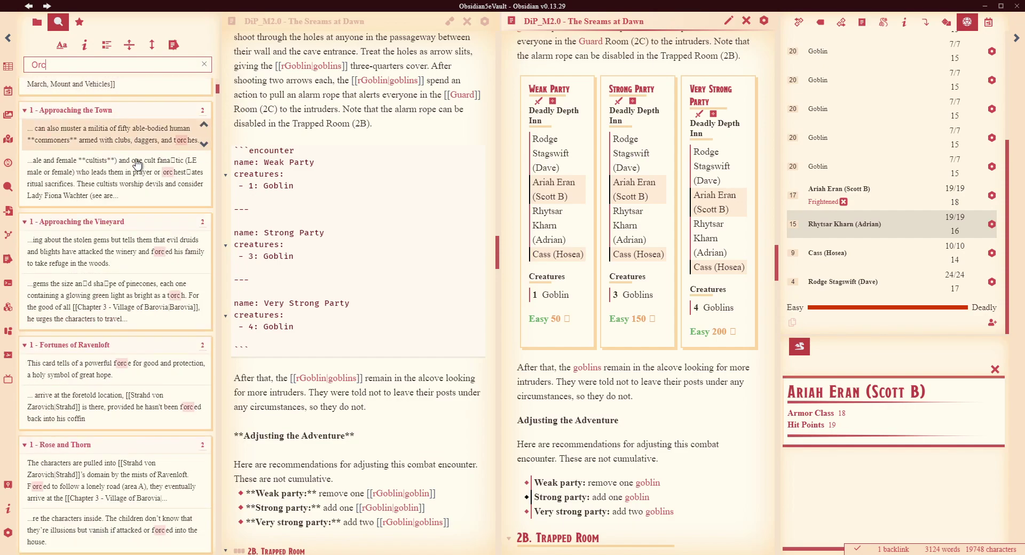
scroll(138, 163, "down", 10)
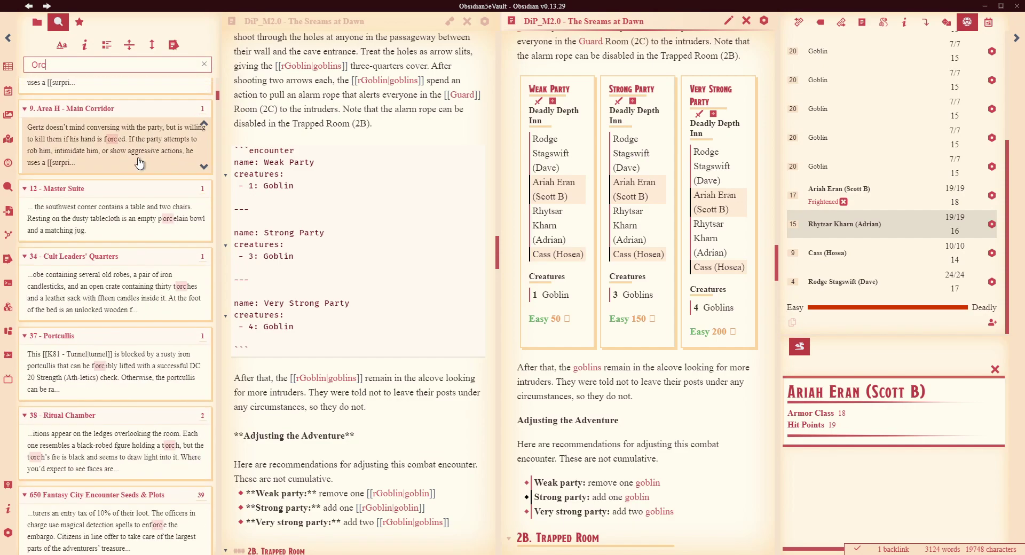
scroll(138, 163, "down", 1)
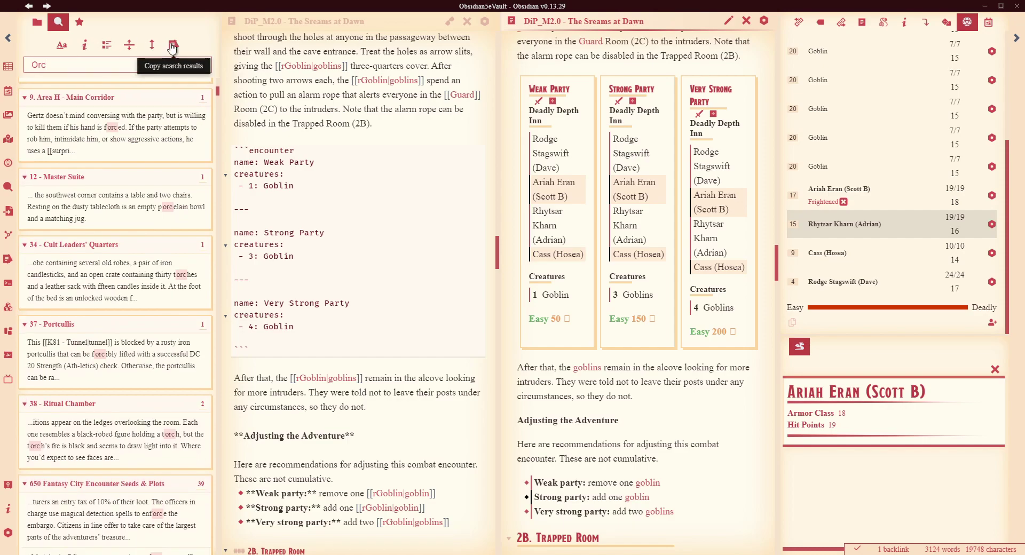
Step: Switch the sidebar to the file tree and open the 2. Mechanics Reference Almanac folder note, expanding it
left_click(37, 22)
scroll(59, 384, "down", 3)
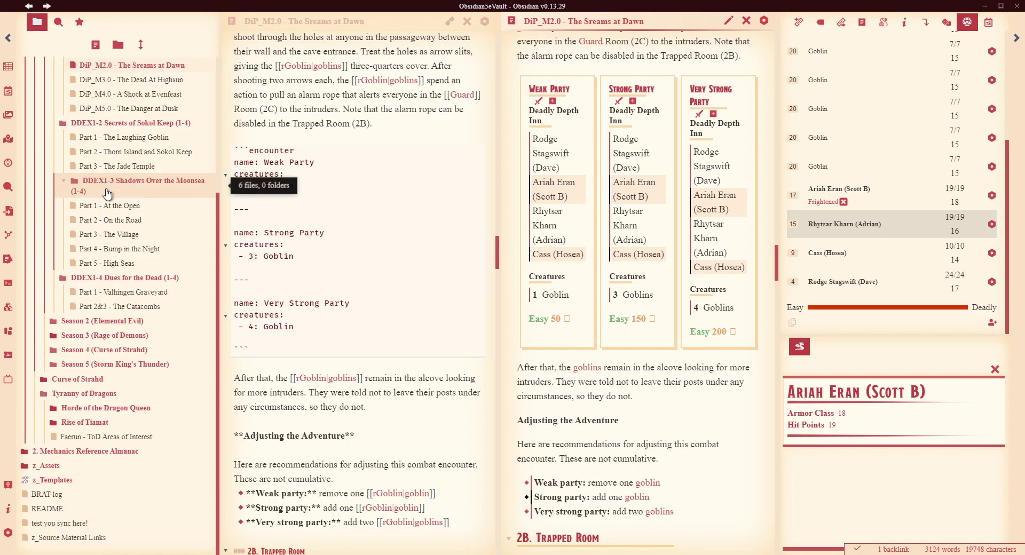
left_click(99, 453)
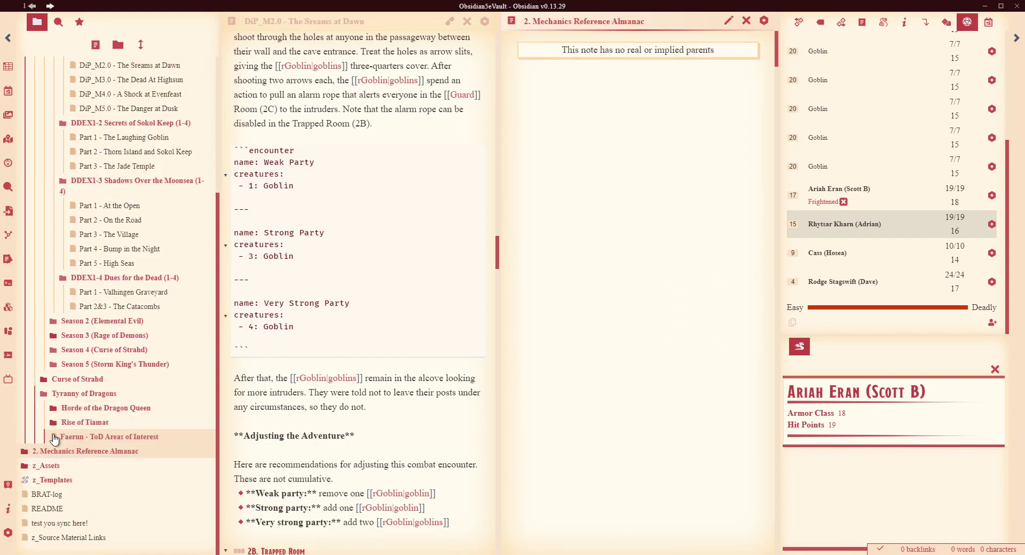
left_click(26, 452)
scroll(94, 394, "down", 1)
scroll(94, 394, "down", 5)
Step: Insert a link to the Monster Manual Orc note after '(2B).' and show the note in reading view
left_click(381, 128)
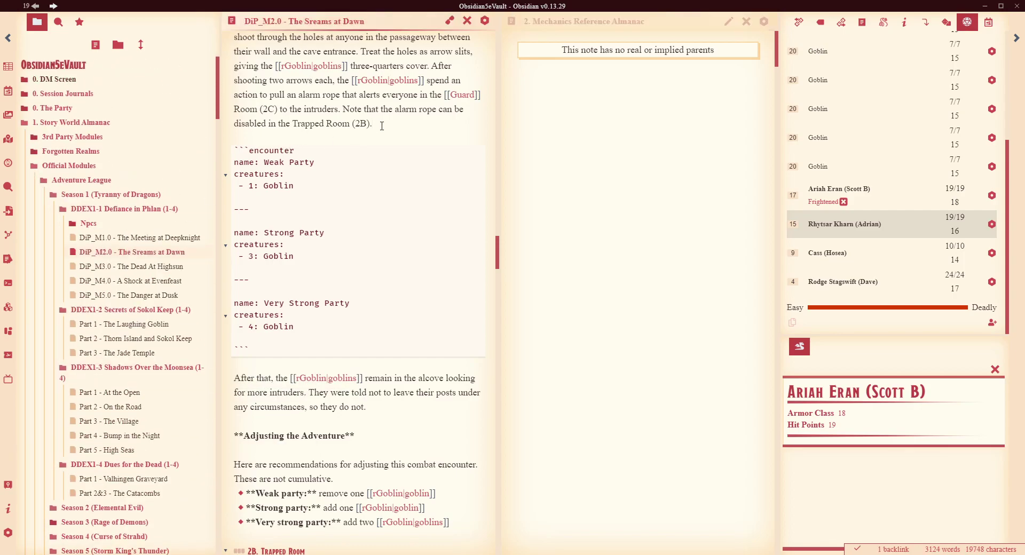
key("Return")
key("Return")
type("[[Orc")
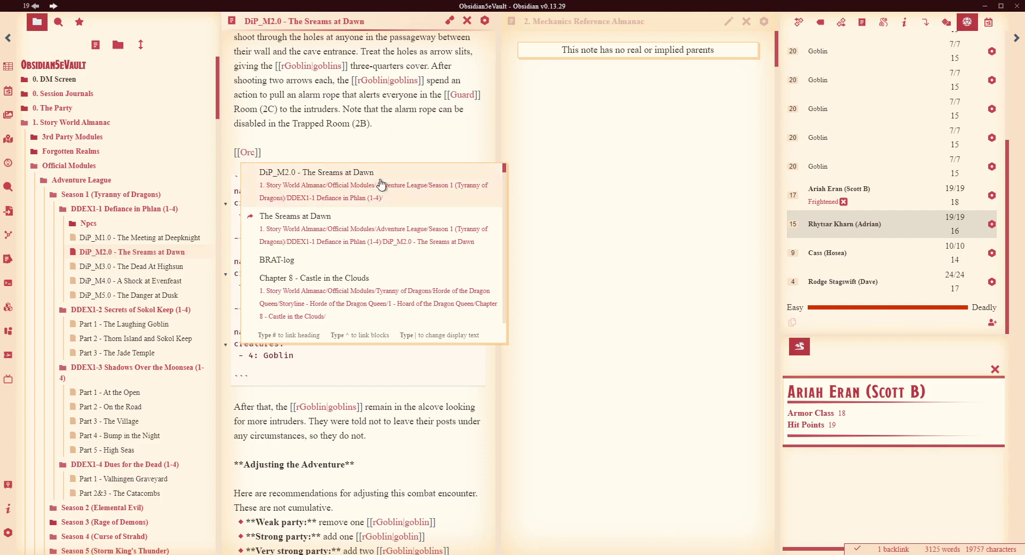
scroll(422, 214, "down", 2)
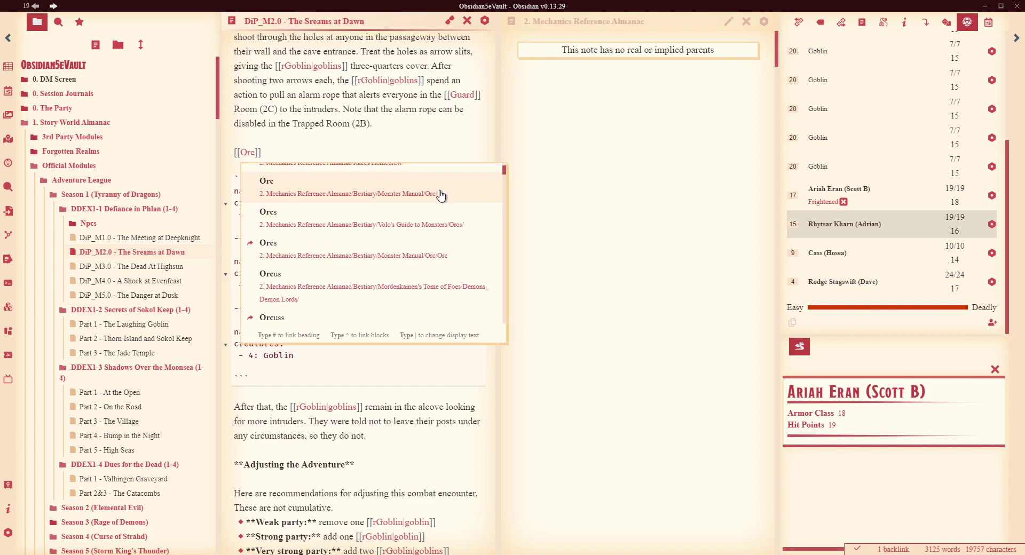
left_click(441, 197)
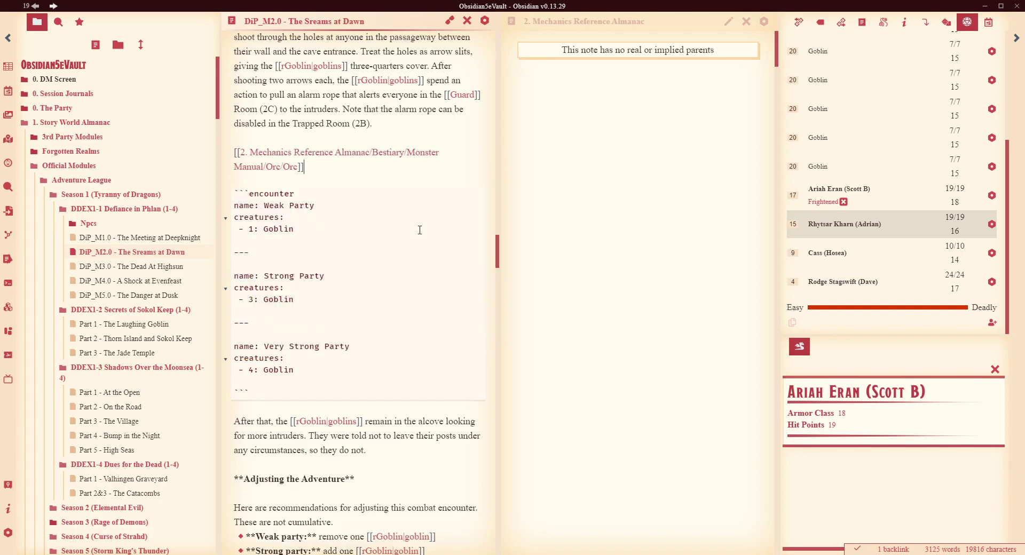
left_click(451, 24)
mouse_move(276, 174)
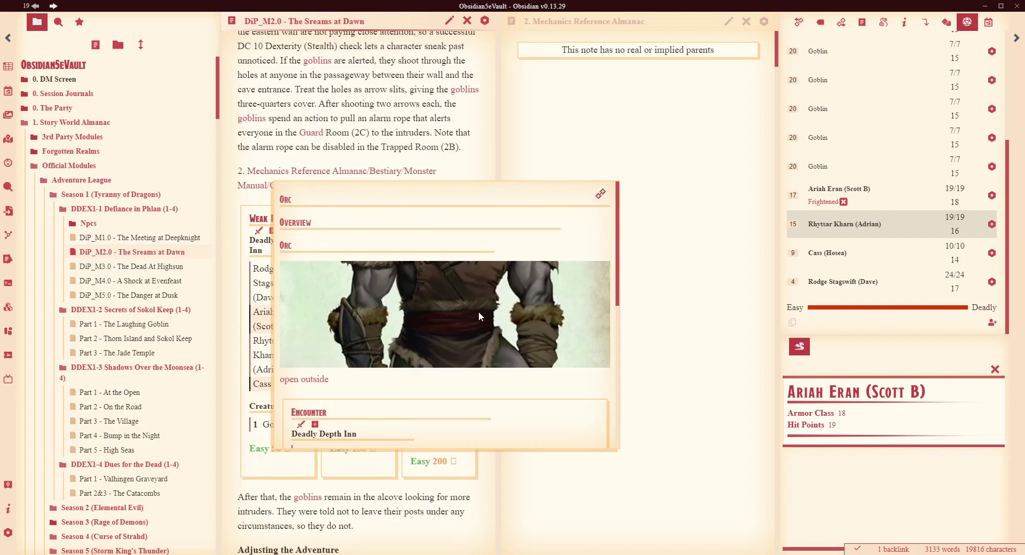
Step: Add an Orc (15/15 HP) from the Orc note's encounter block to the running tracker
scroll(481, 319, "down", 4)
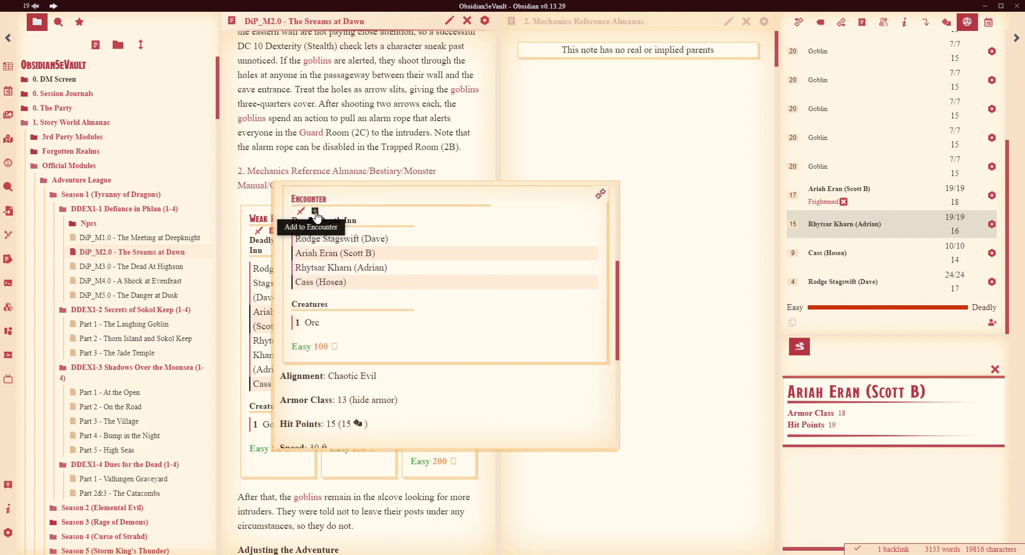
left_click(315, 213)
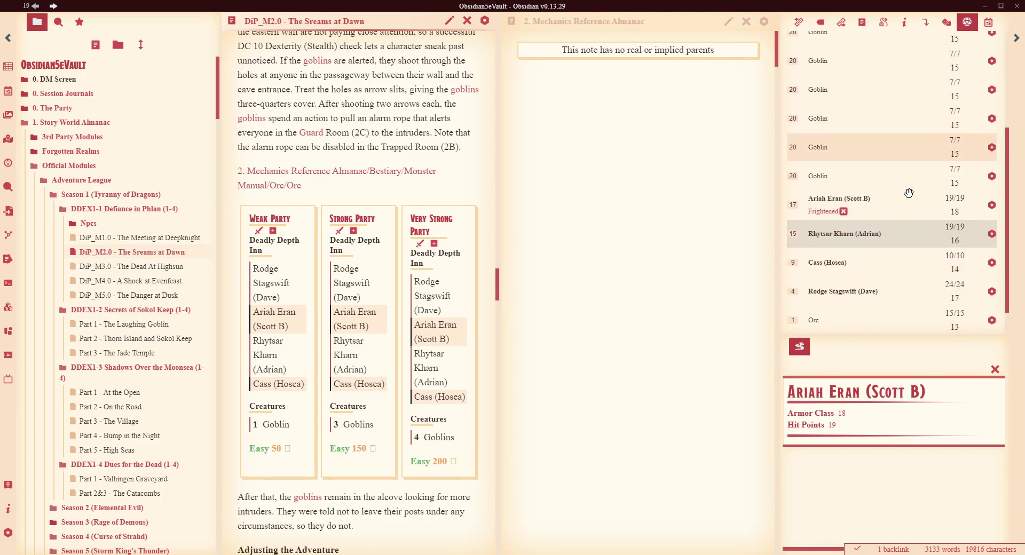
scroll(909, 203, "down", 2)
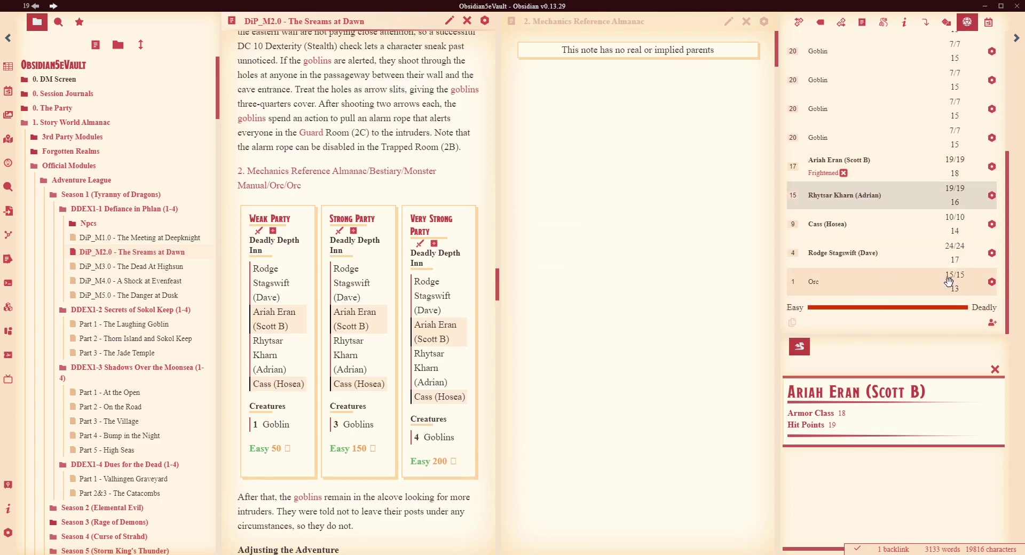
scroll(938, 203, "up", 5)
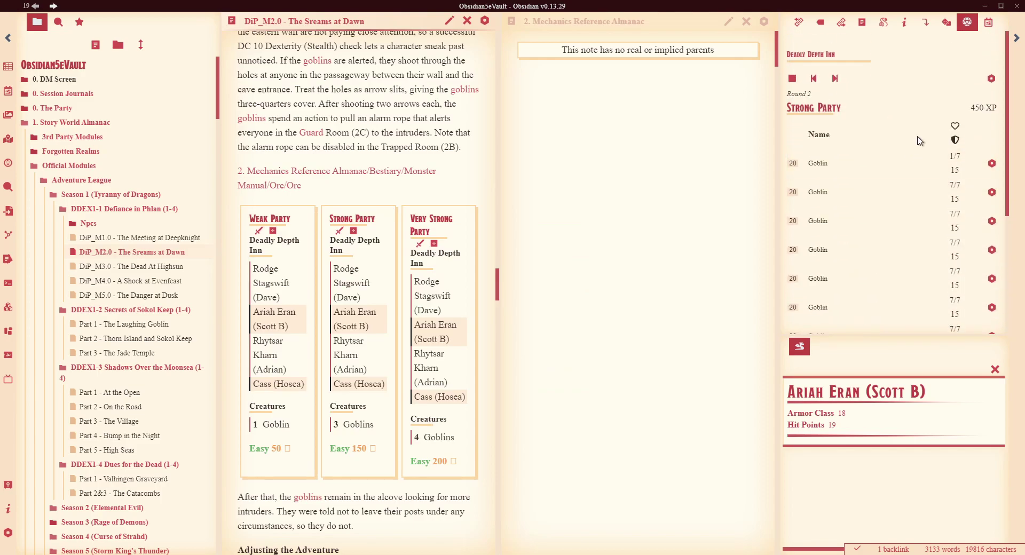
left_click(992, 79)
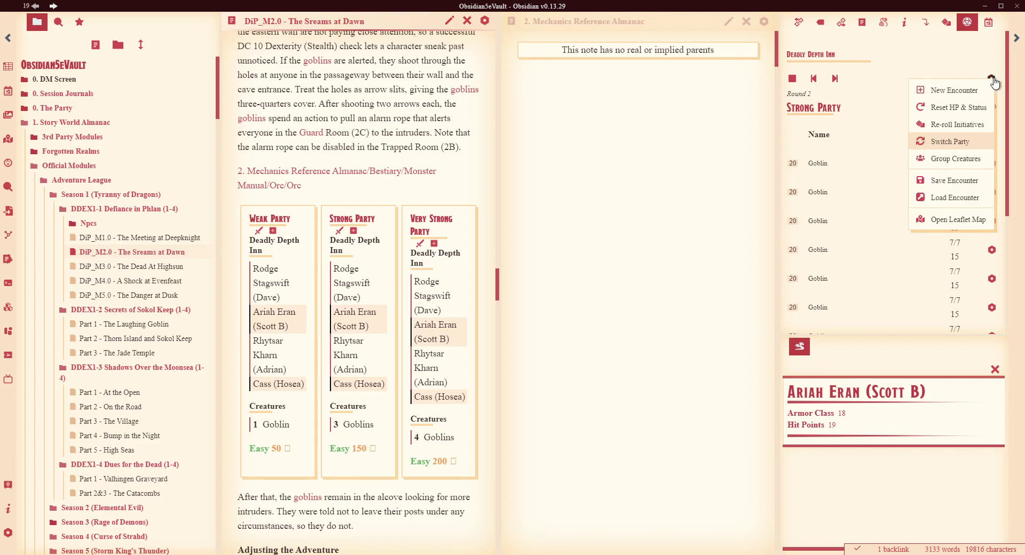
left_click(940, 43)
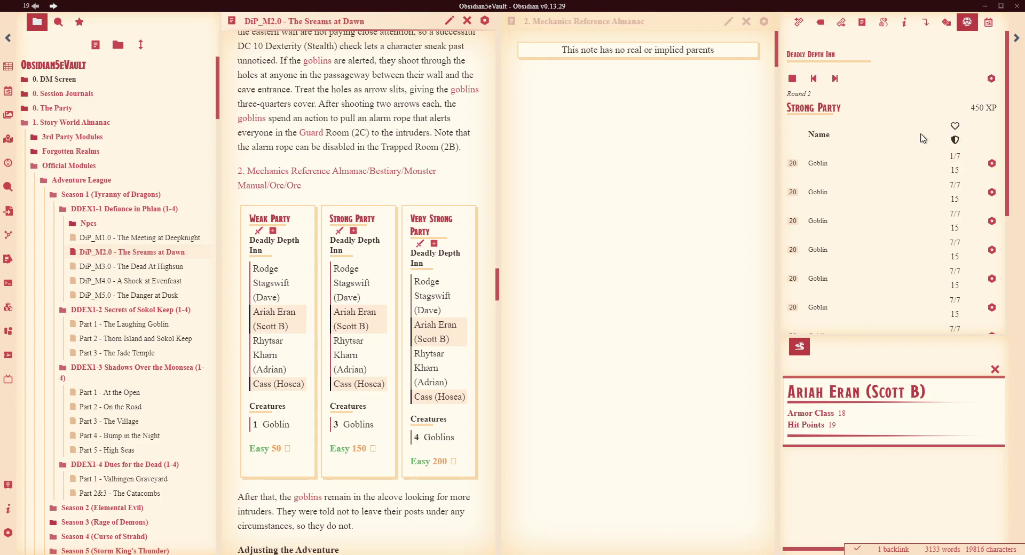
scroll(921, 149, "down", 4)
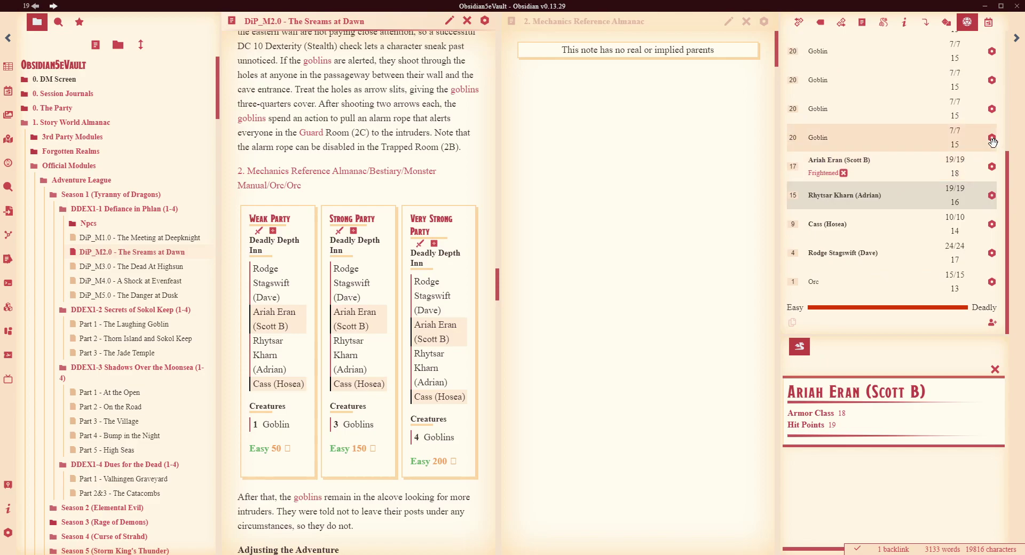
Step: Remove the third and second Goblins from the encounter
left_click(992, 110)
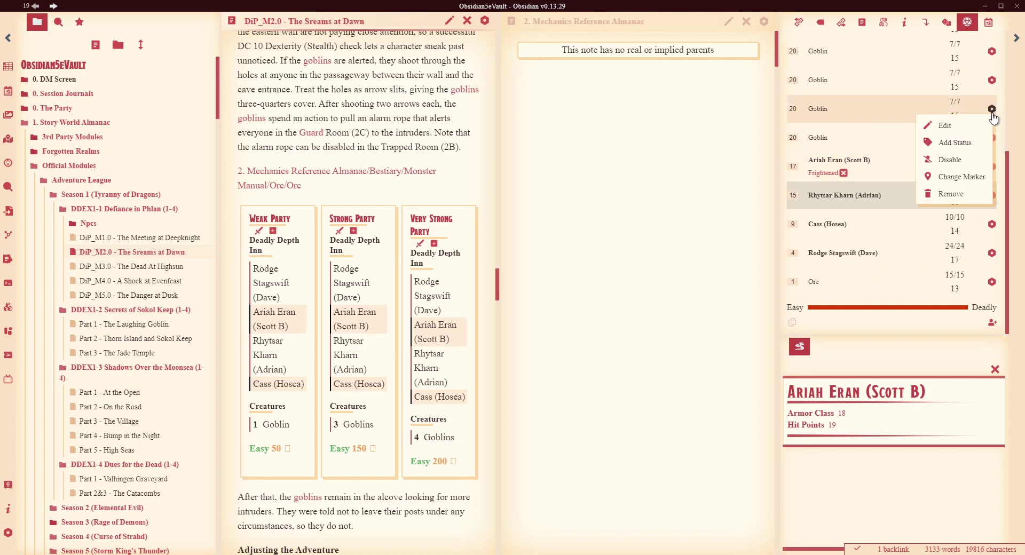
left_click(952, 193)
left_click(992, 192)
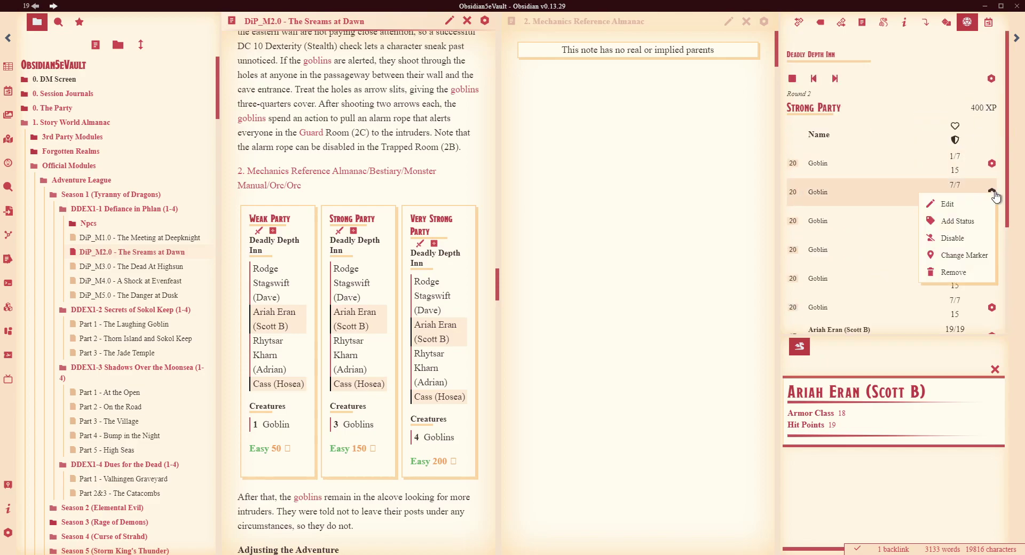
left_click(954, 273)
left_click(992, 164)
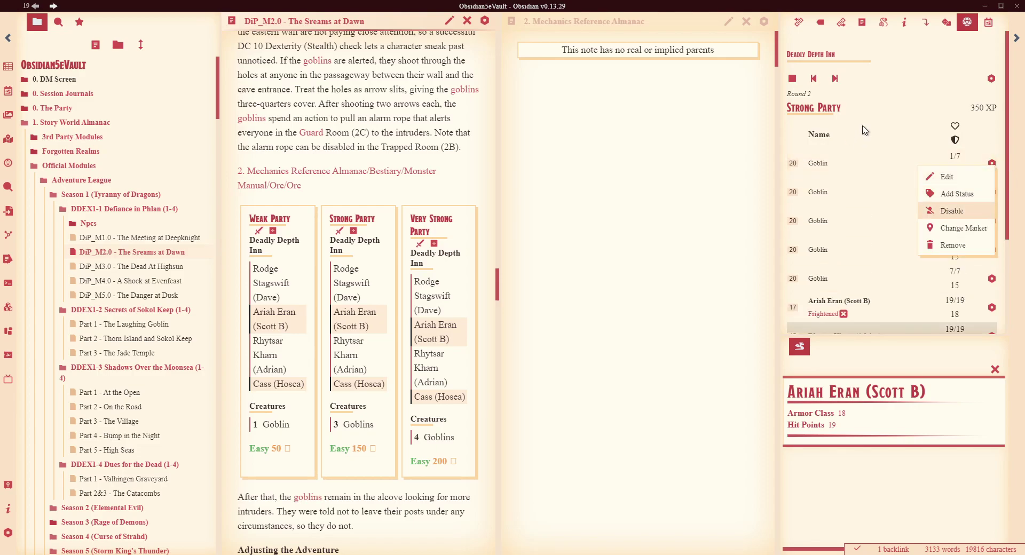
Step: Stop the encounter and reset everyone's hit points and statuses
left_click(792, 78)
left_click(991, 78)
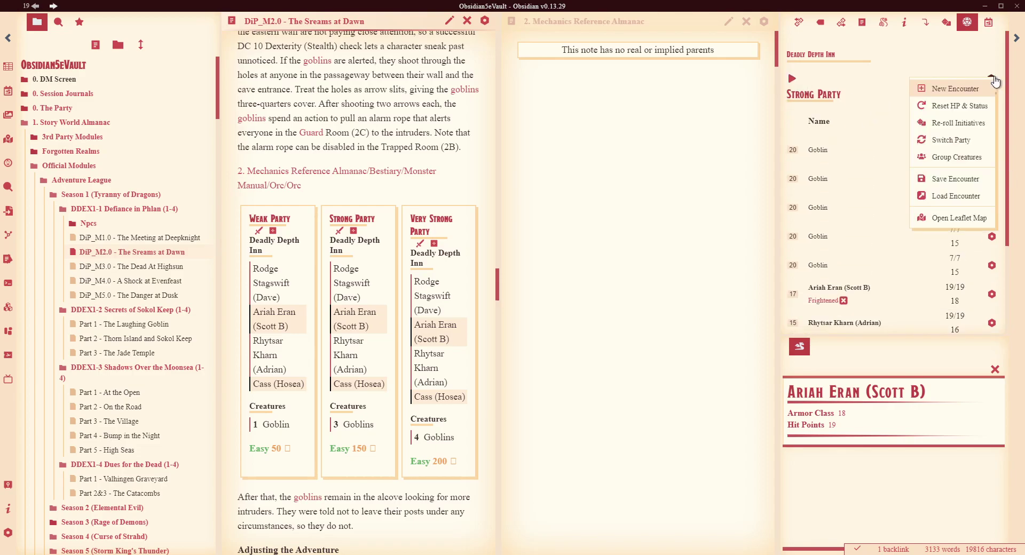
left_click(958, 110)
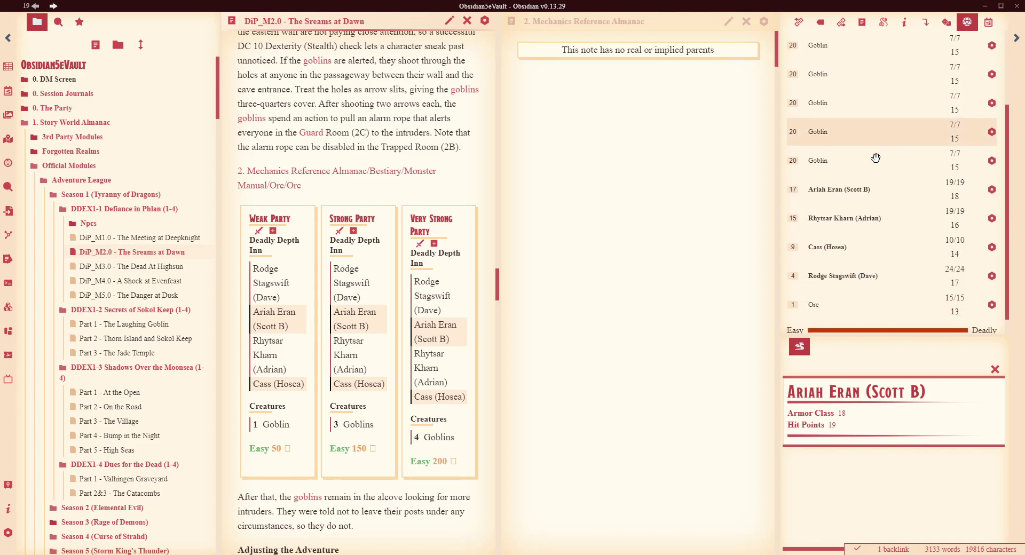
Step: Start a new encounter containing only the party's player characters
left_click(991, 79)
left_click(955, 94)
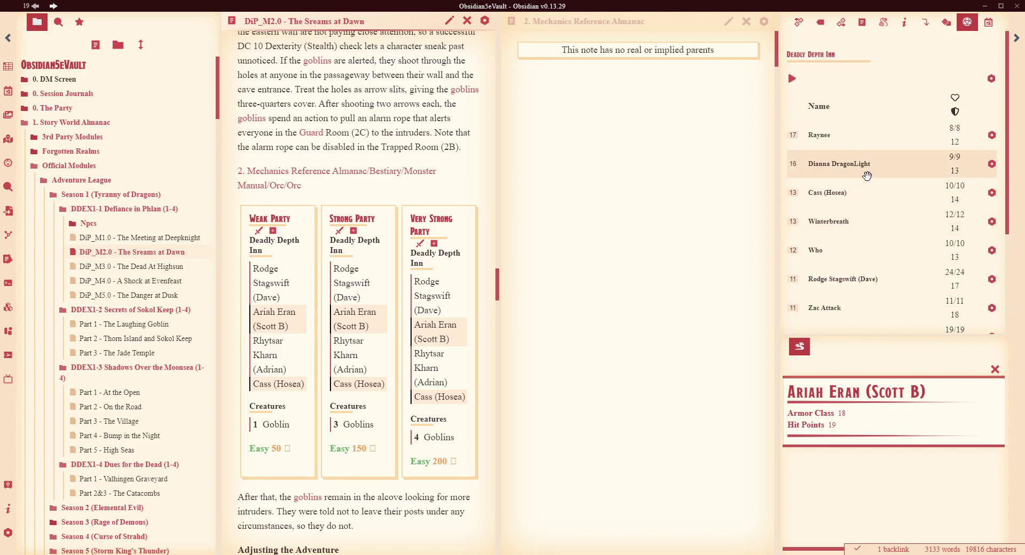
left_click(992, 78)
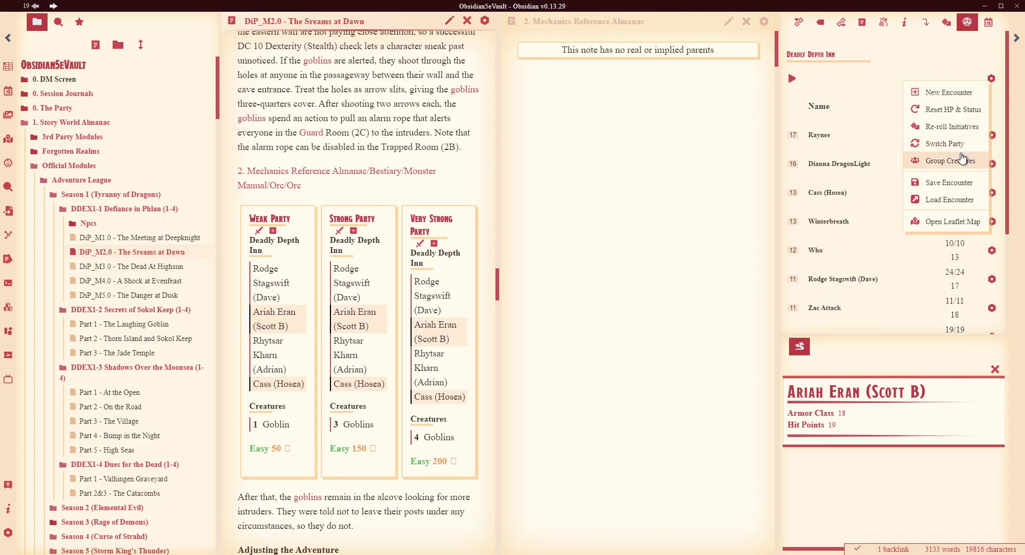
left_click(961, 143)
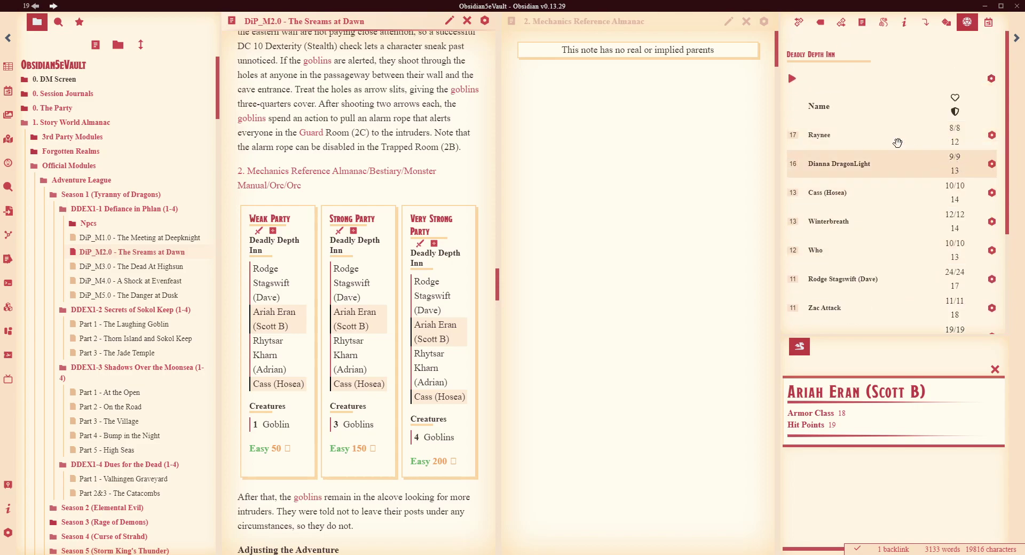
scroll(907, 185, "down", 3)
scroll(887, 187, "up", 3)
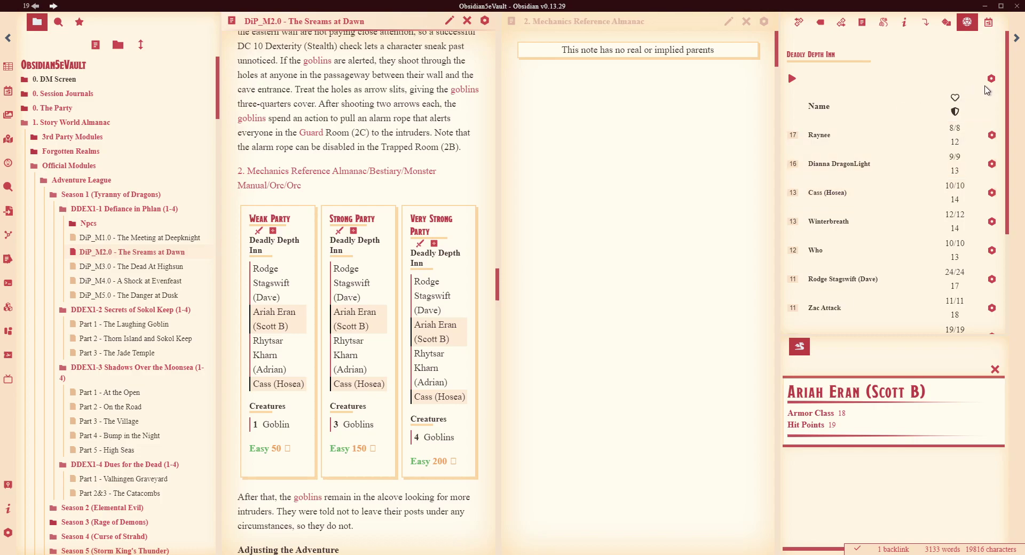
left_click(992, 79)
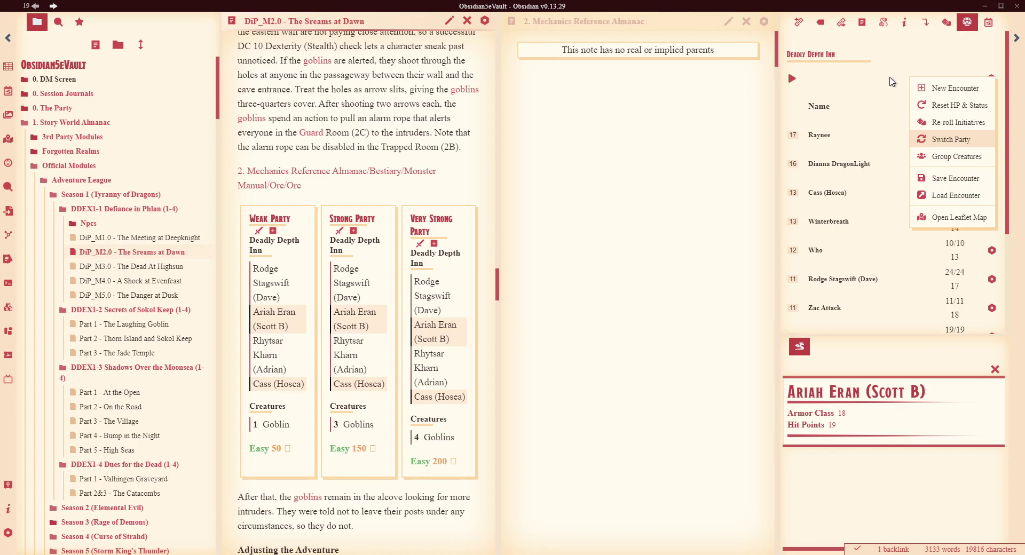
left_click(890, 81)
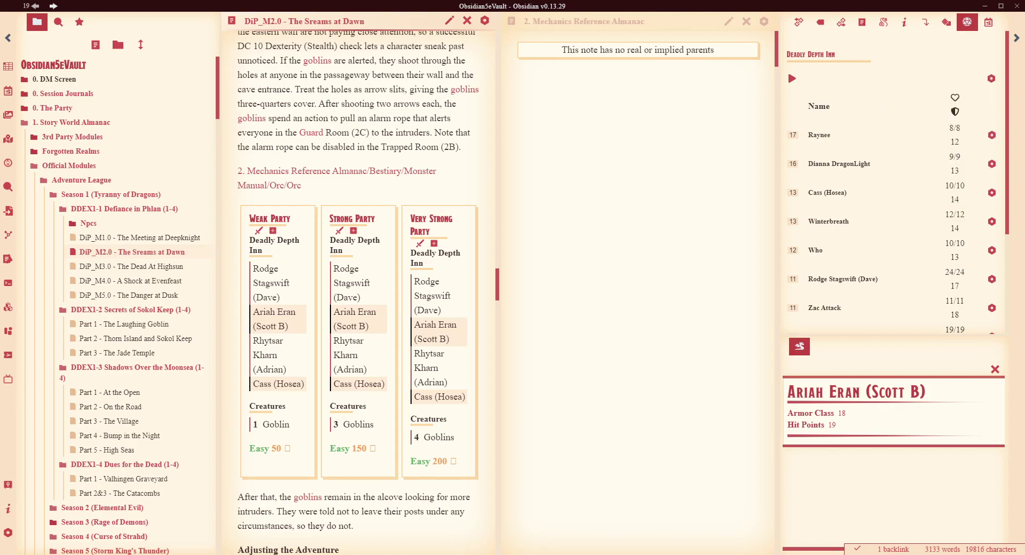